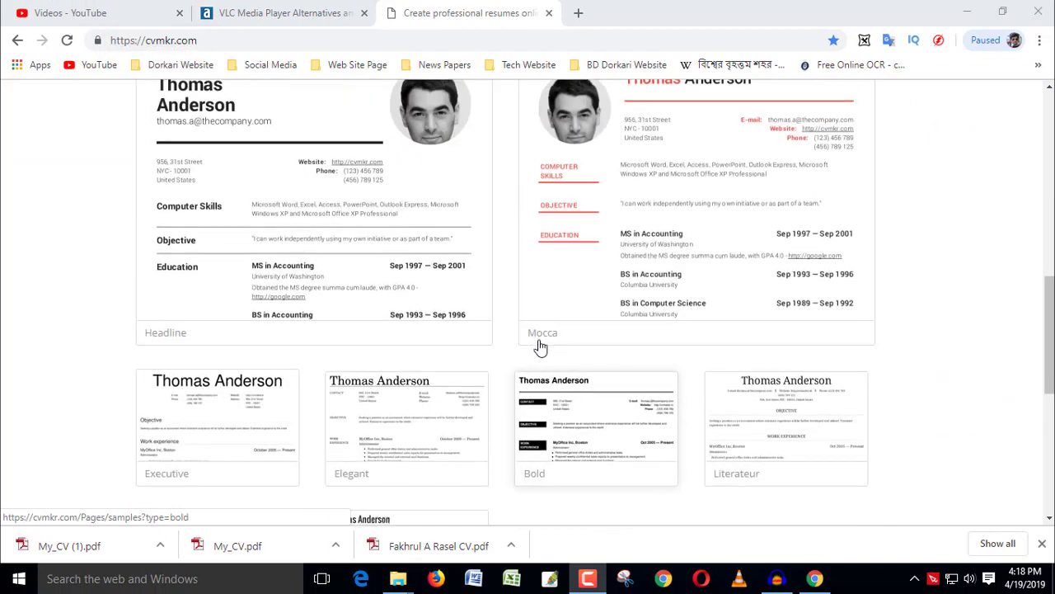
# Select the downloads count and its label on the cvmkr.com homepage
pyautogui.scroll(-5, 540, 347)
pyautogui.scroll(3, 540, 347)
pyautogui.scroll(10, 540, 347)
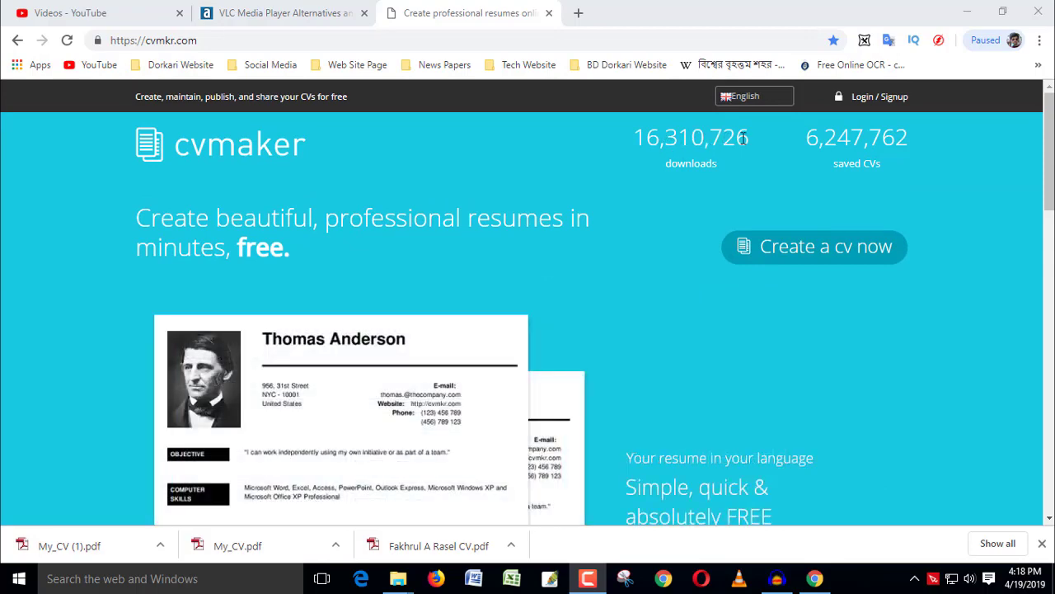
pyautogui.moveTo(747, 138); pyautogui.dragTo(641, 143)
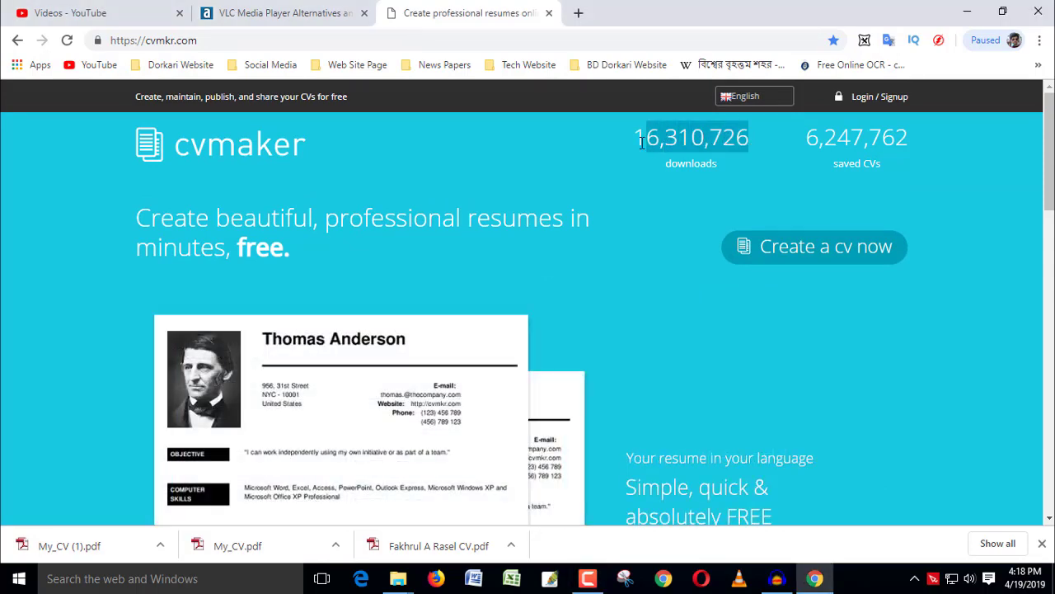
pyautogui.tripleClick(750, 140)
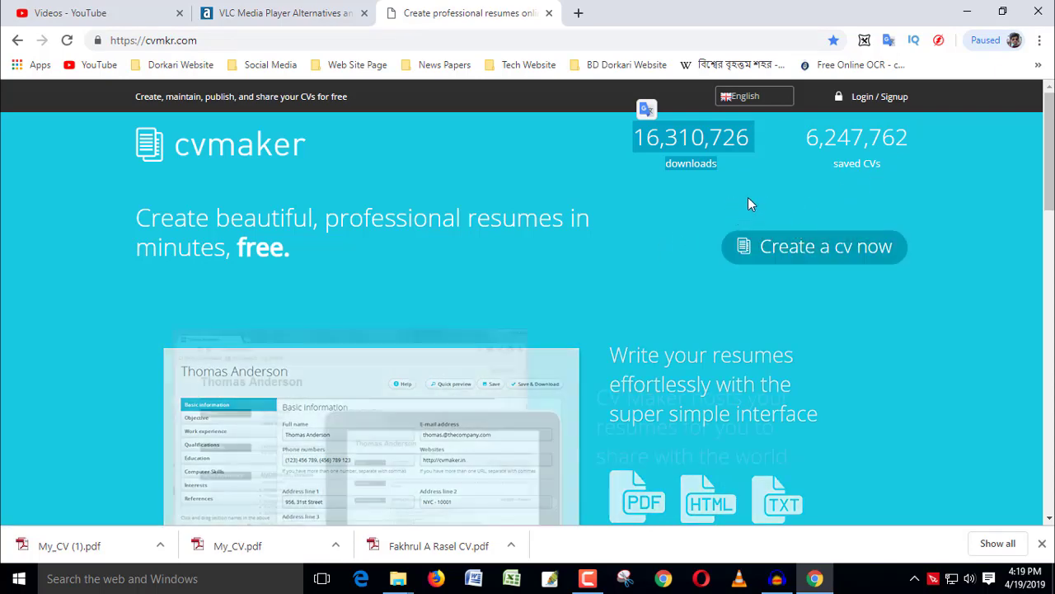
# Start a new CV with the 'Create a cv now' button
pyautogui.scroll(-1, 607, 305)
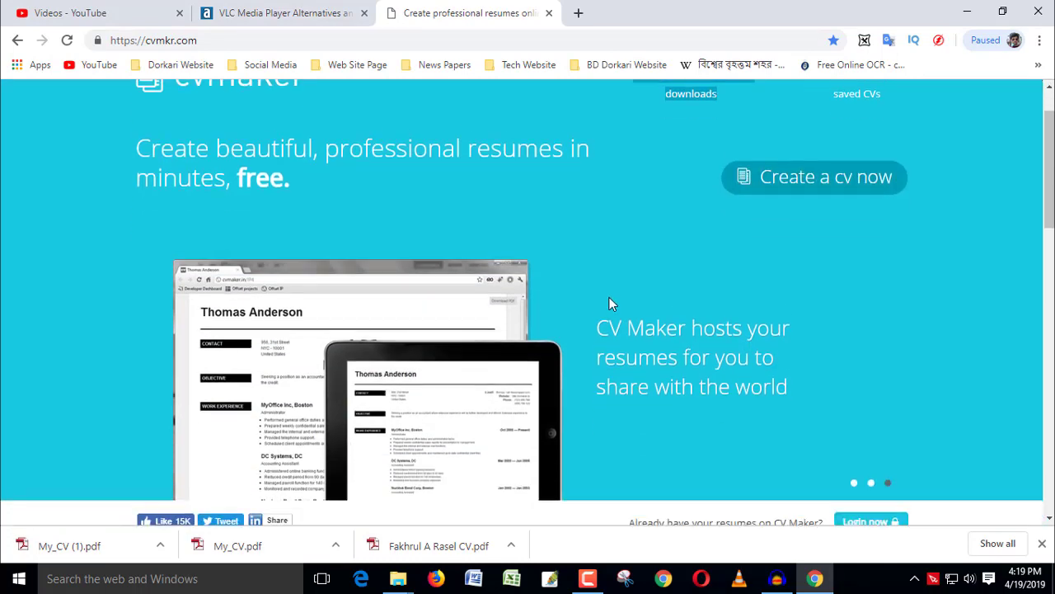
pyautogui.scroll(1, 610, 304)
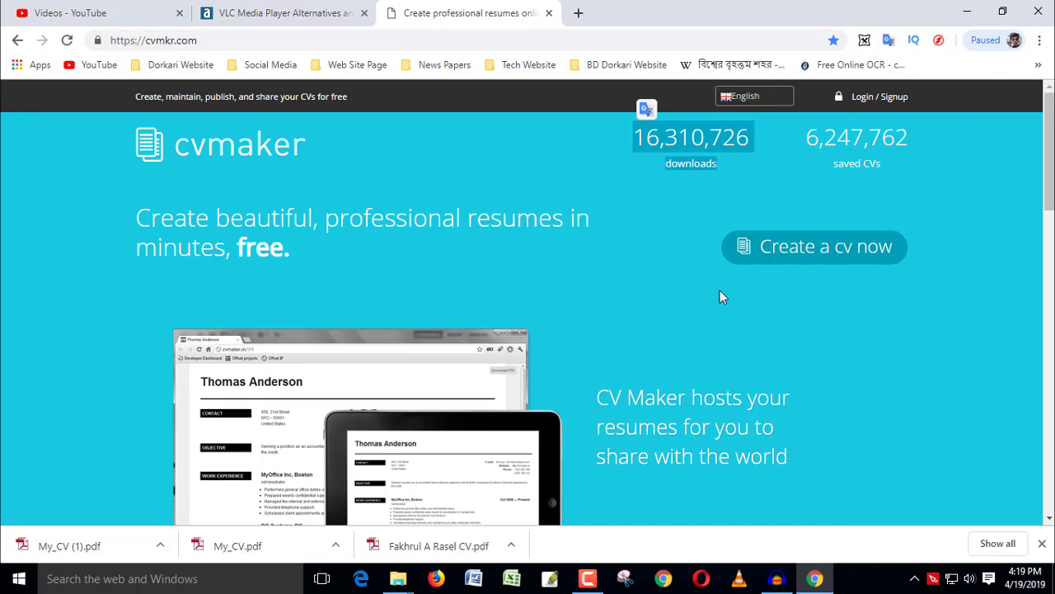
pyautogui.click(830, 256)
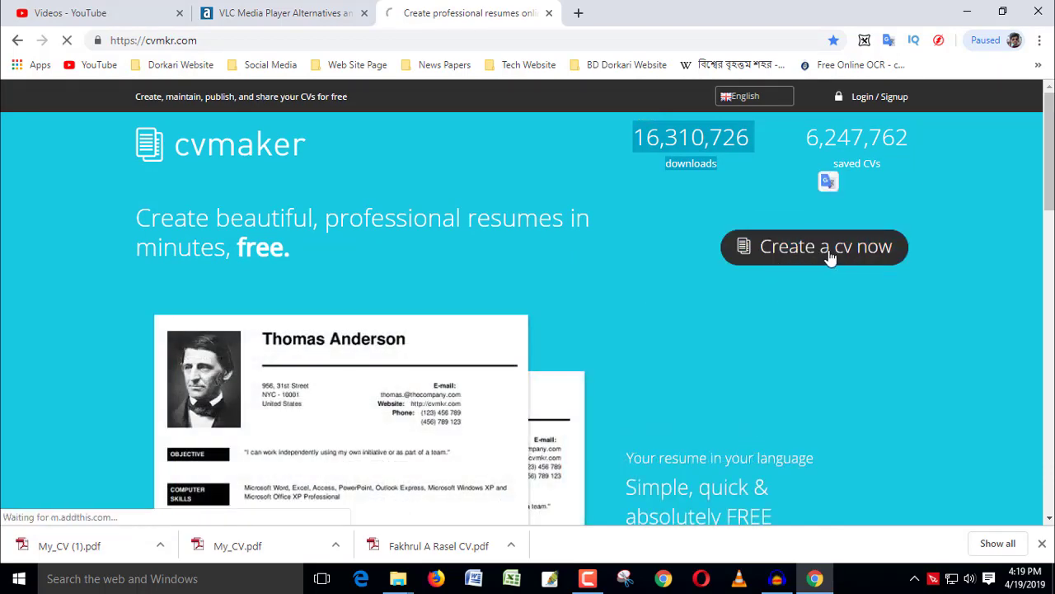
# Enter the person's full name in Basic information and dismiss the e-mail autofill suggestions
pyautogui.scroll(-1, 603, 335)
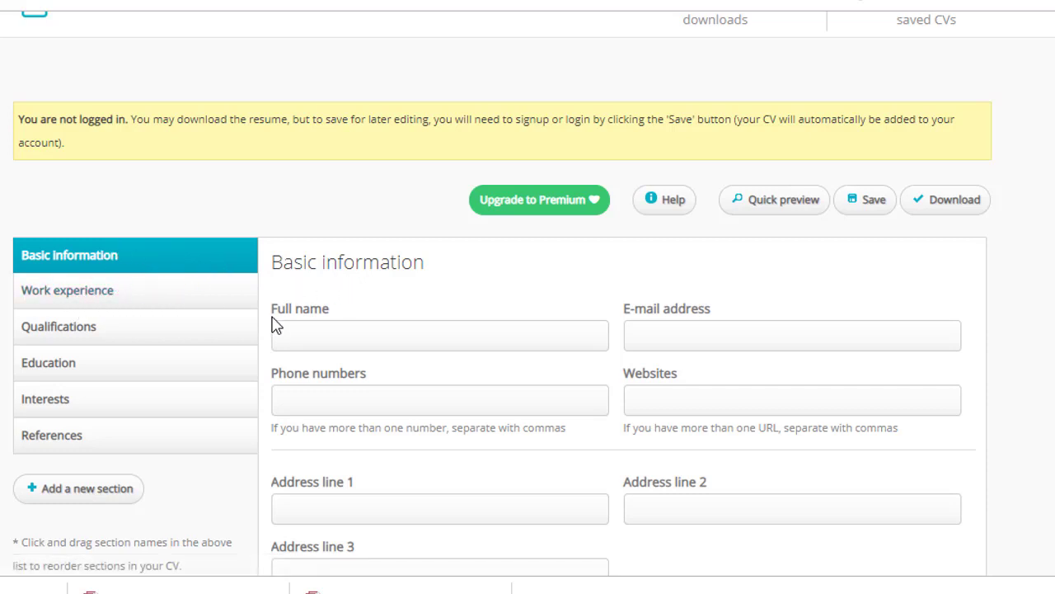
pyautogui.click(328, 338)
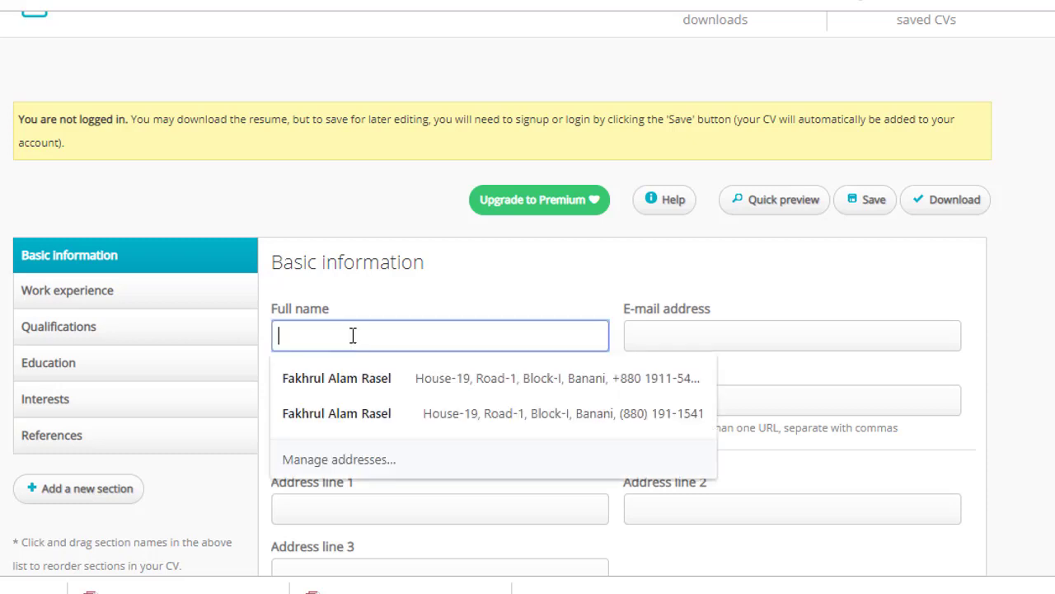
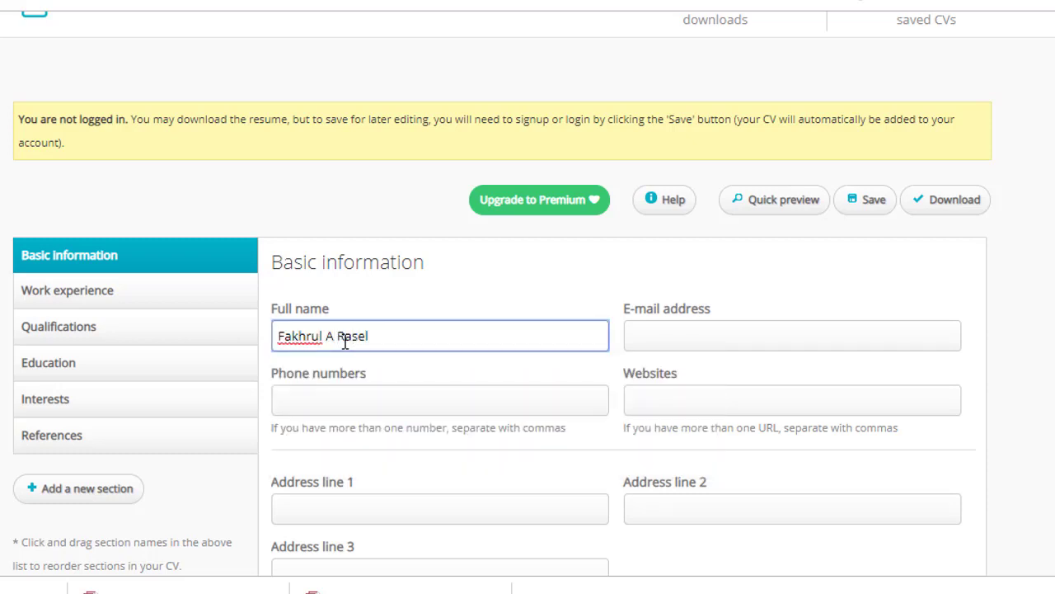
pyautogui.click(695, 335)
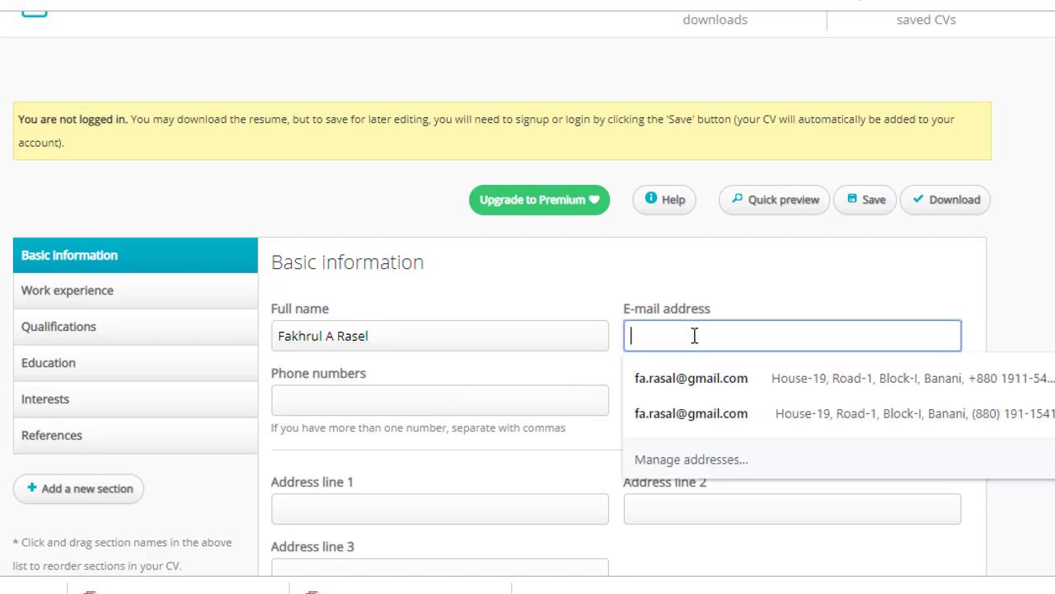
pyautogui.click(699, 284)
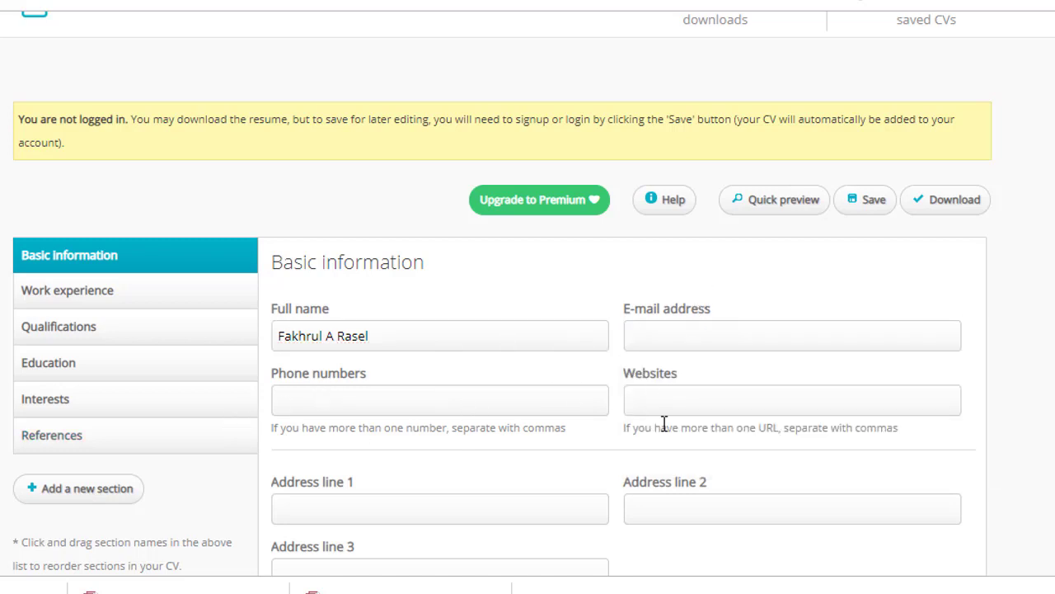
pyautogui.scroll(-1, 389, 416)
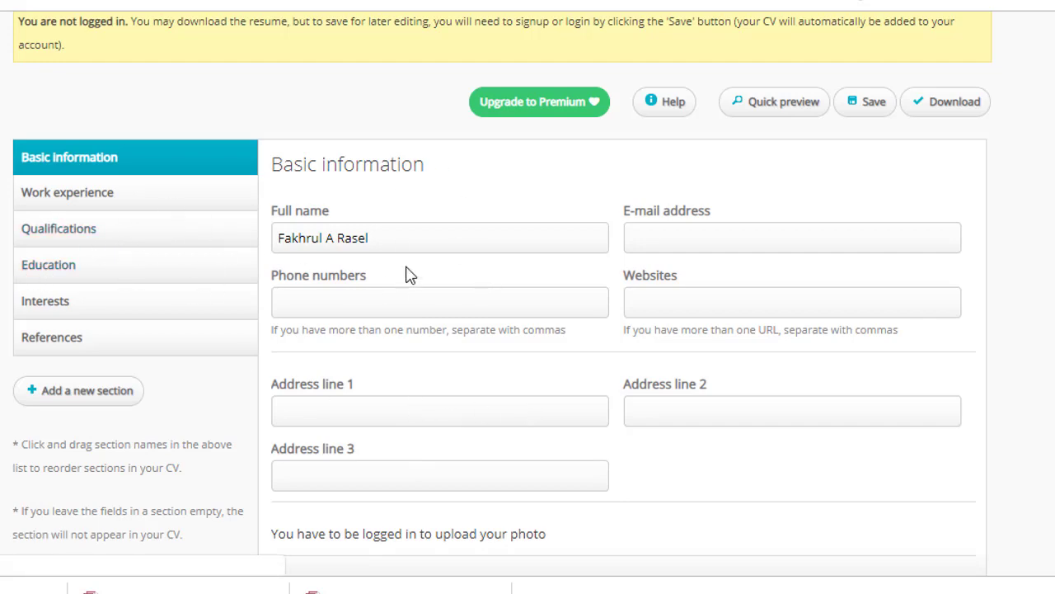
pyautogui.scroll(1, 552, 225)
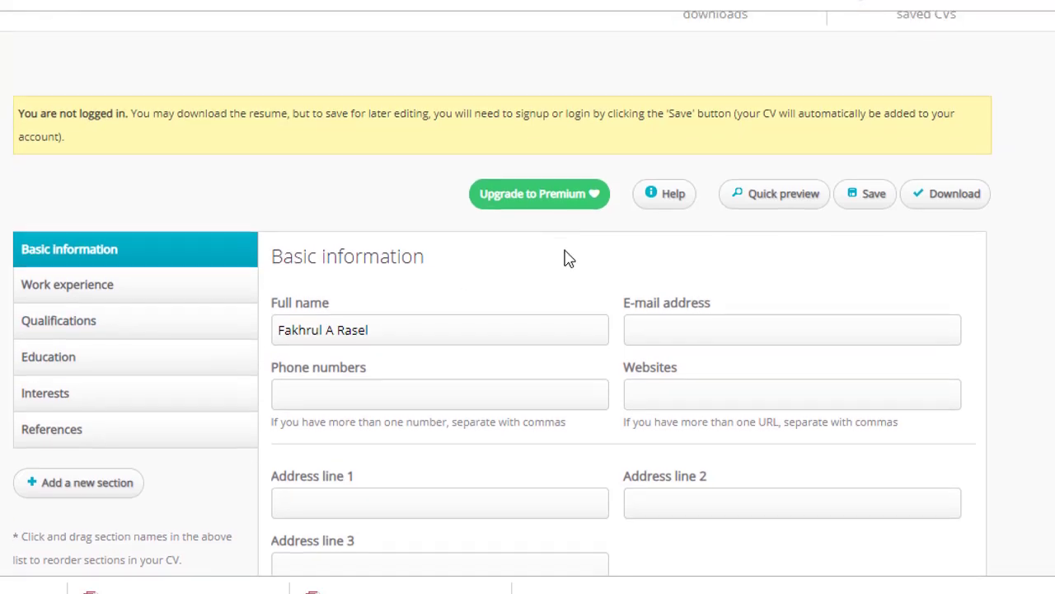
pyautogui.scroll(-2, 354, 189)
pyautogui.scroll(2, 110, 247)
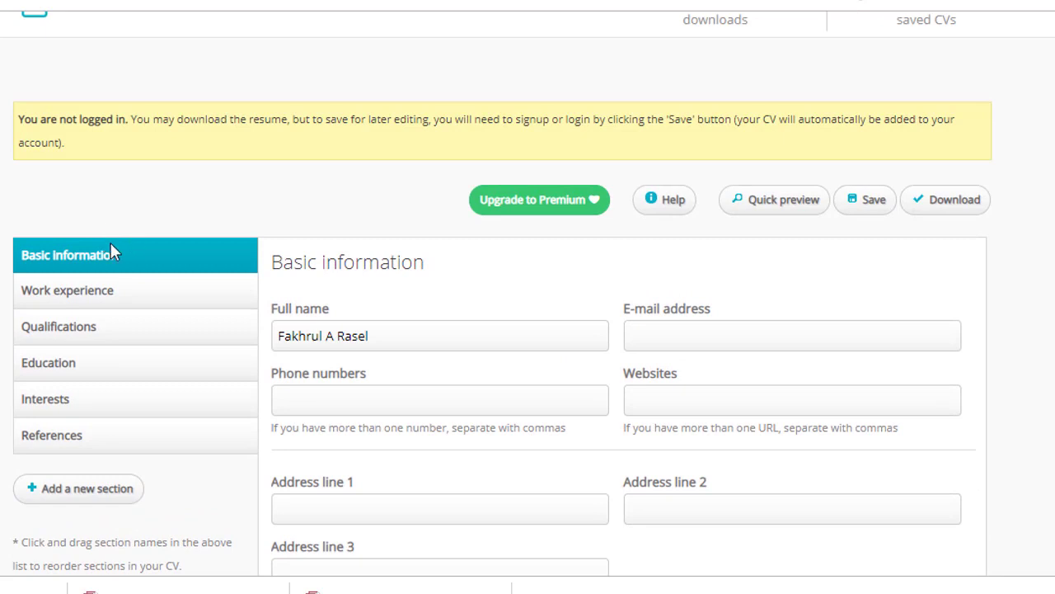
# Add a blank Work experience entry, stepping through its title, company, date and information fields
pyautogui.click(97, 297)
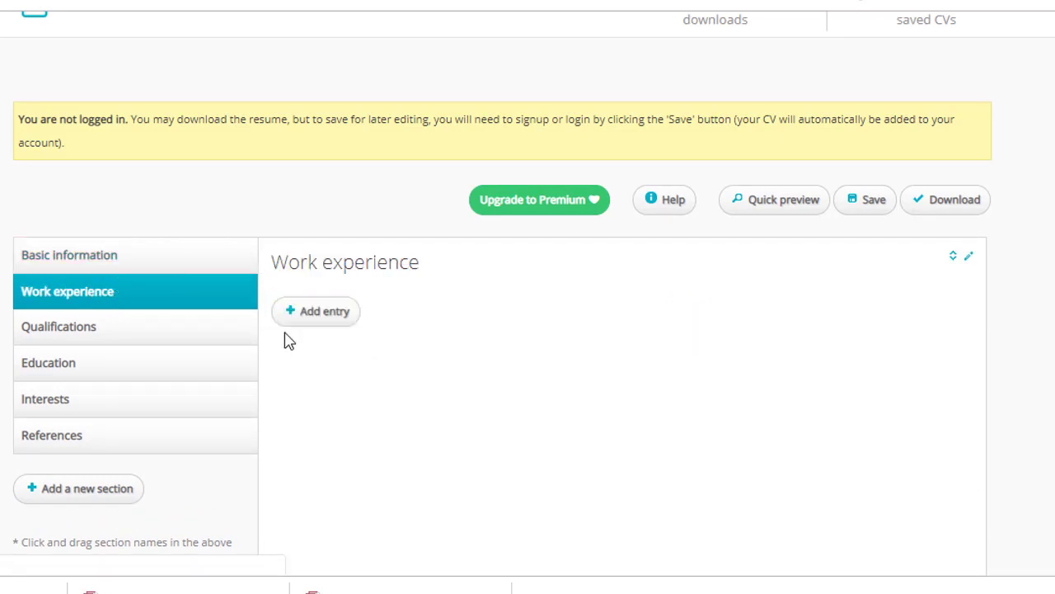
pyautogui.click(326, 322)
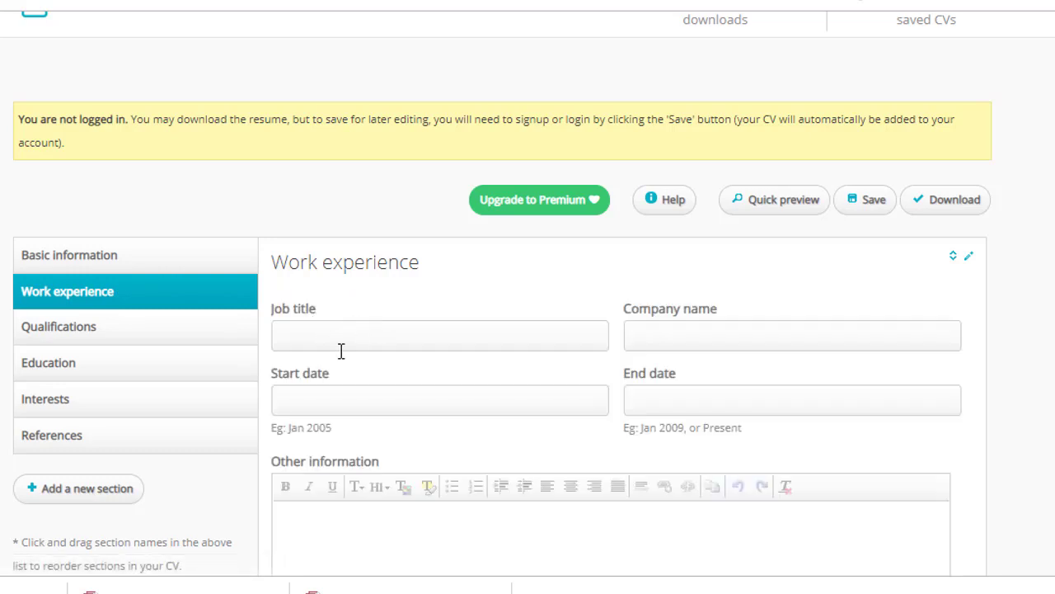
pyautogui.click(347, 343)
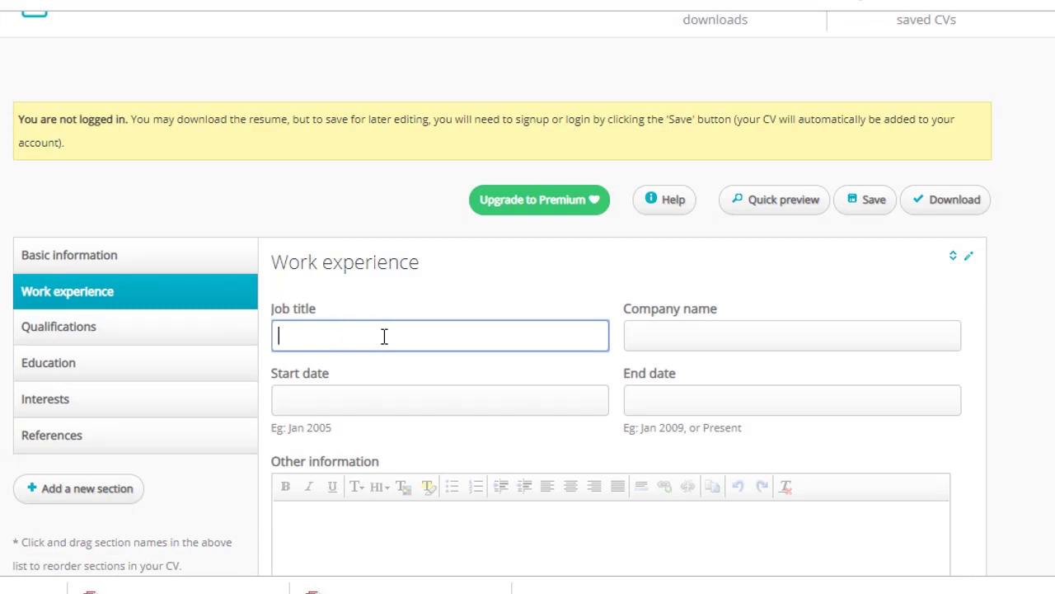
pyautogui.click(681, 339)
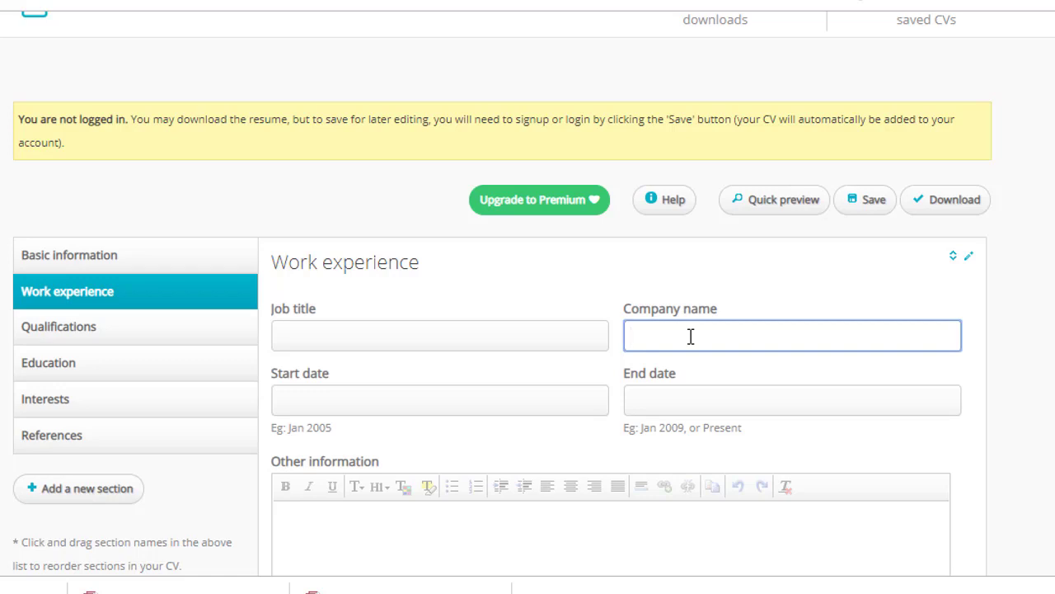
pyautogui.click(327, 408)
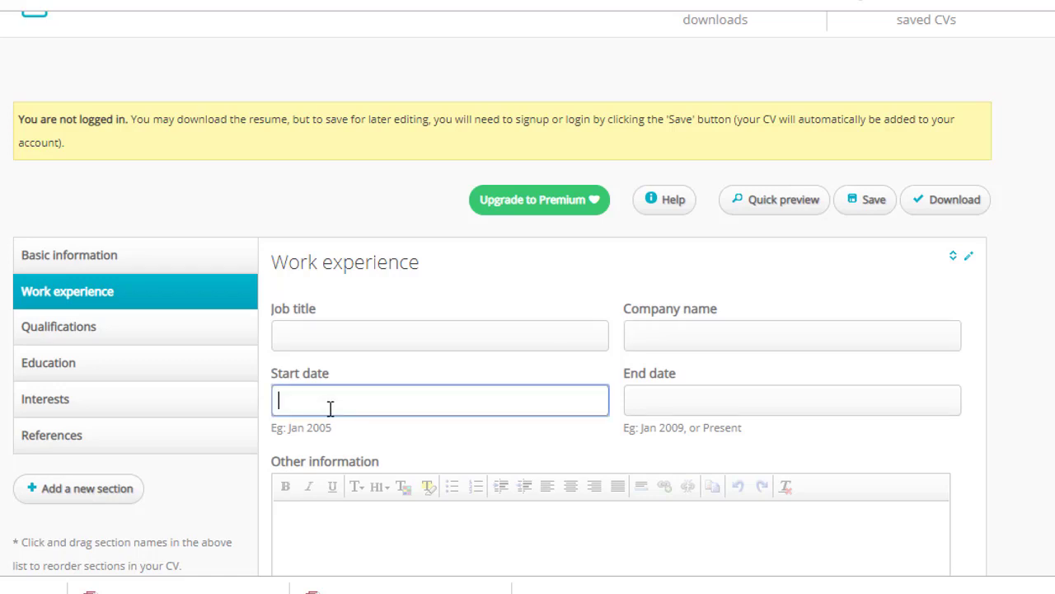
pyautogui.click(747, 408)
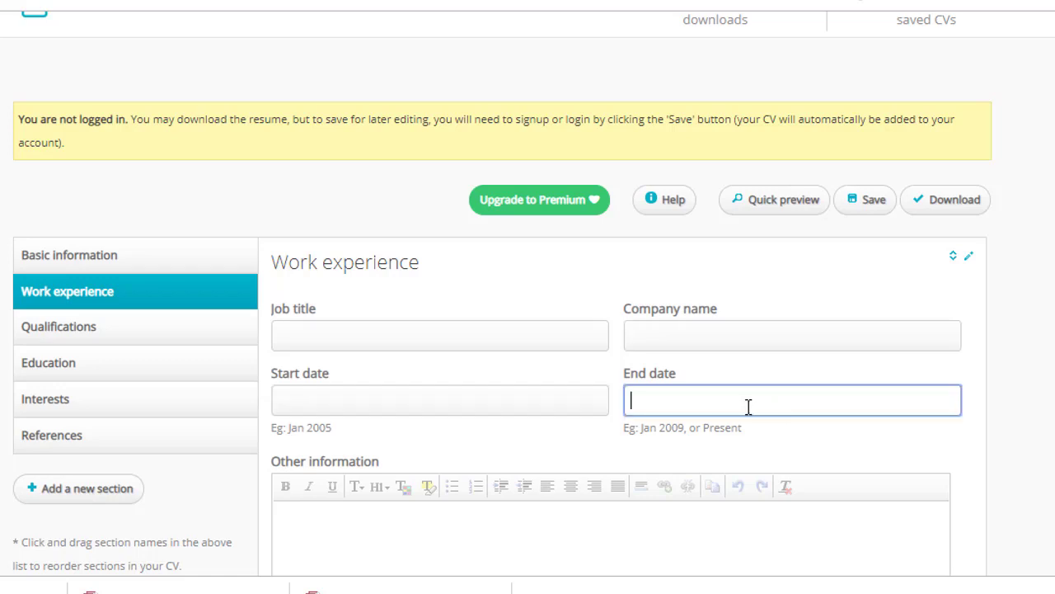
pyautogui.click(297, 400)
pyautogui.click(667, 404)
pyautogui.click(428, 403)
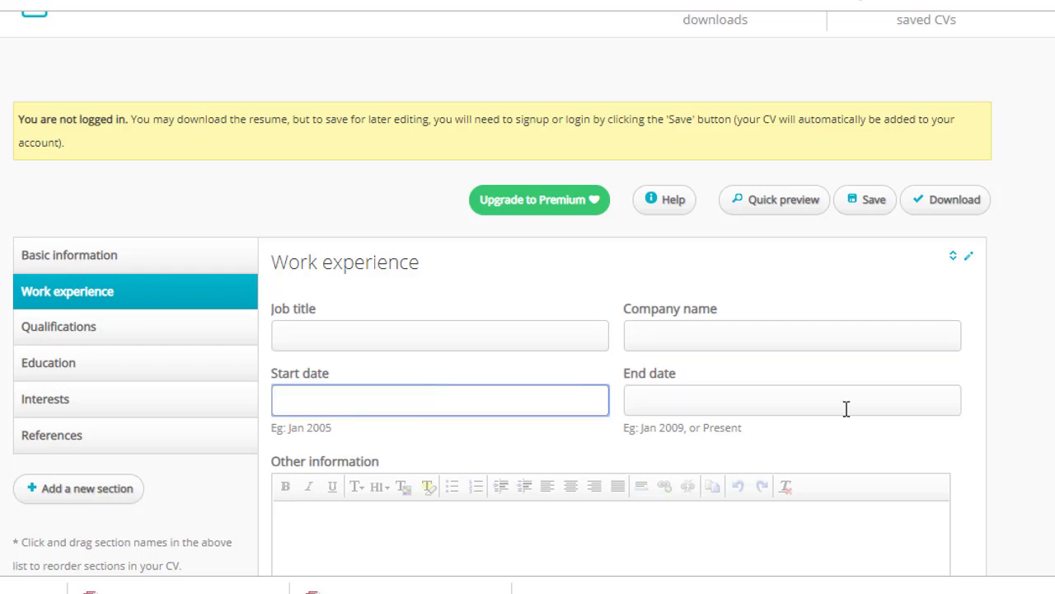
pyautogui.click(720, 401)
pyautogui.scroll(-3, 792, 405)
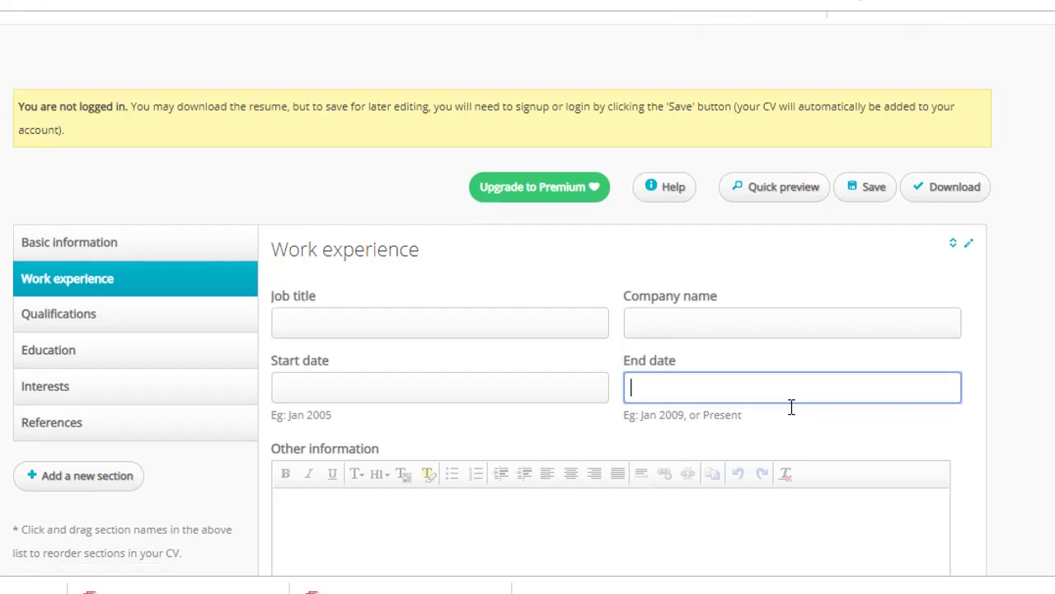
pyautogui.click(365, 351)
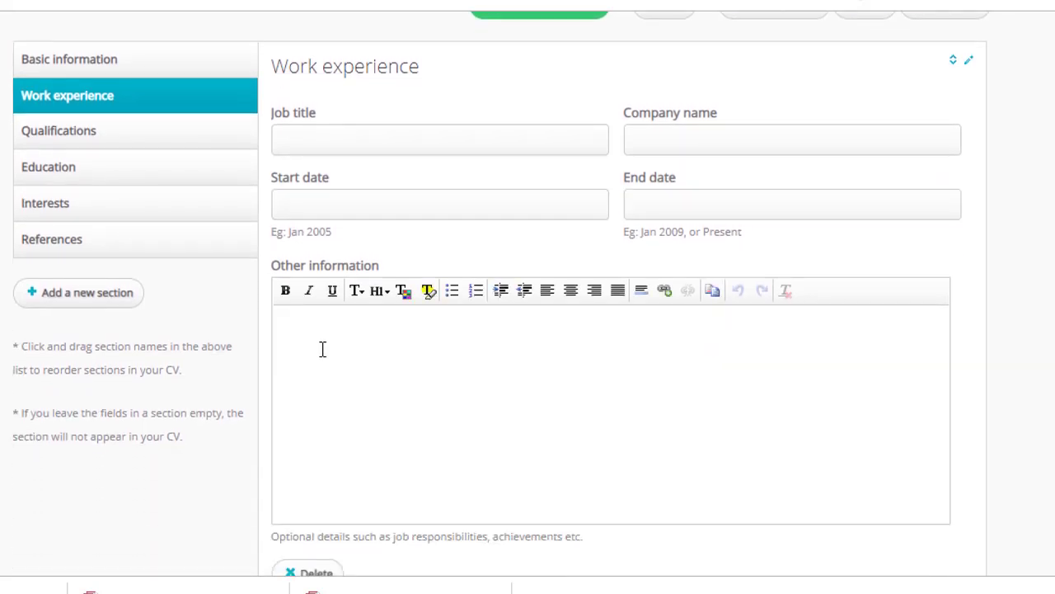
# Switch to the empty Qualifications section
pyautogui.scroll(2, 214, 281)
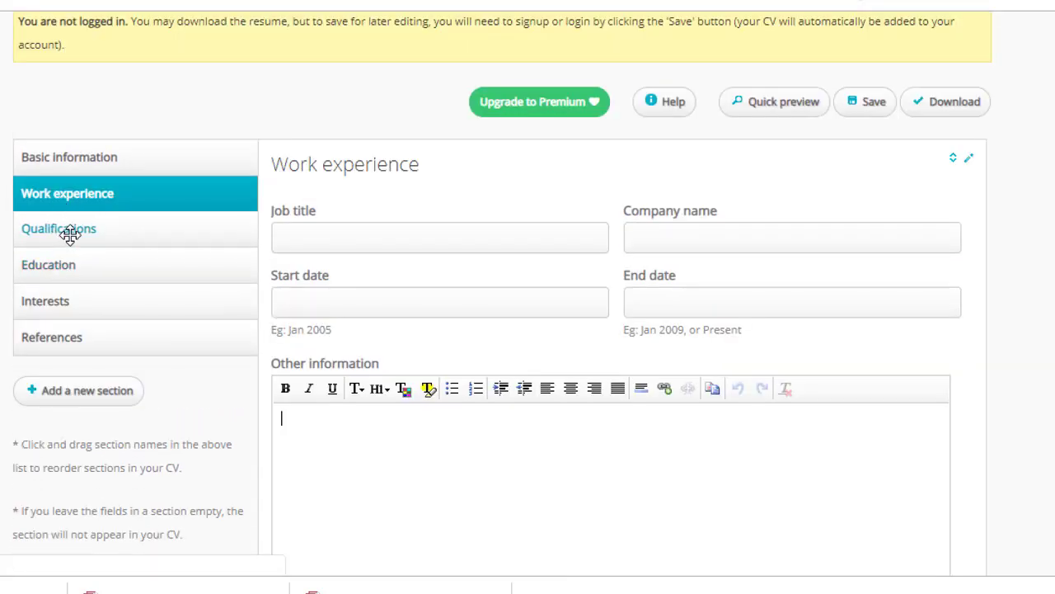
pyautogui.click(70, 233)
pyautogui.scroll(-5, 328, 297)
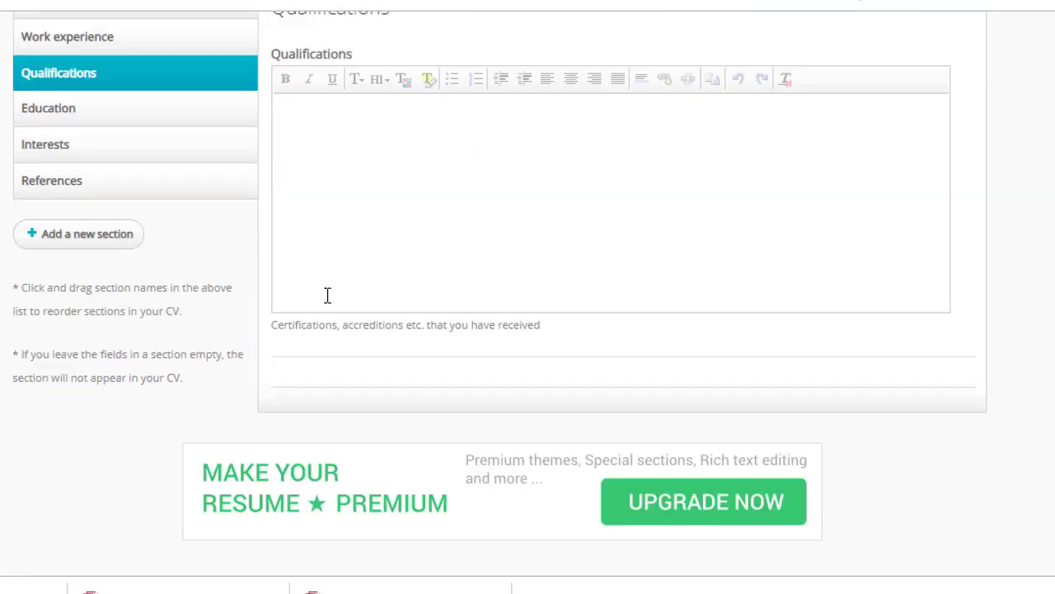
pyautogui.scroll(8, 328, 303)
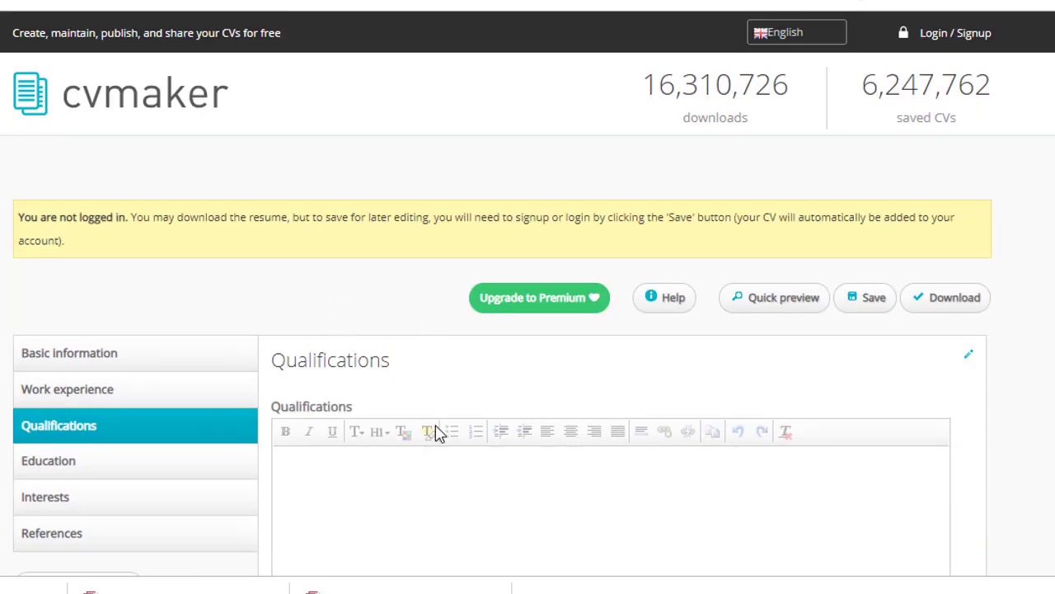
# Add an Education entry with course SSC and institution 'Shohid mono miah high school'
pyautogui.scroll(-2, 319, 383)
pyautogui.click(319, 384)
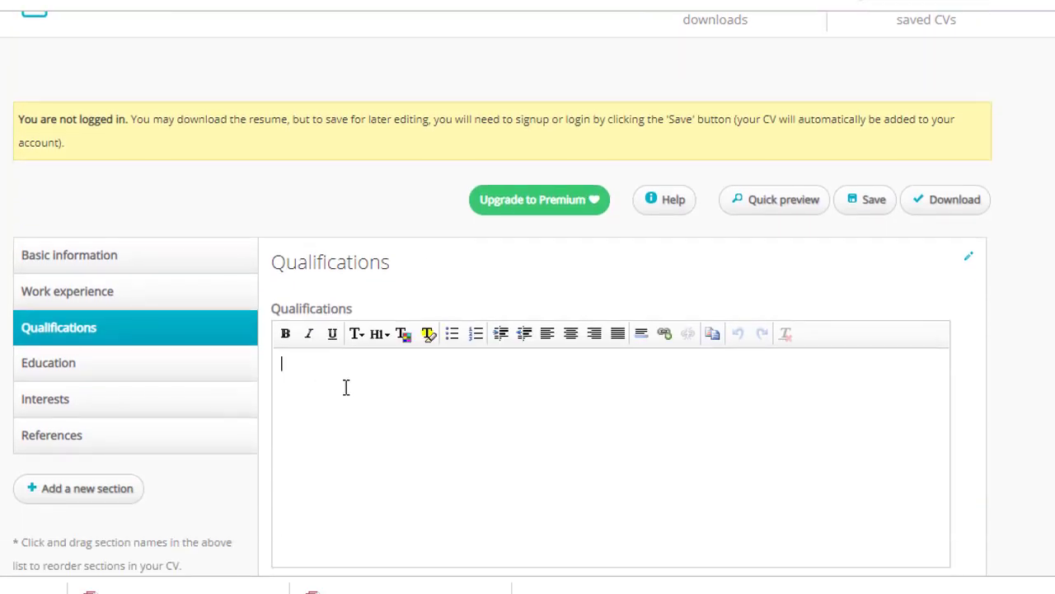
pyautogui.click(132, 367)
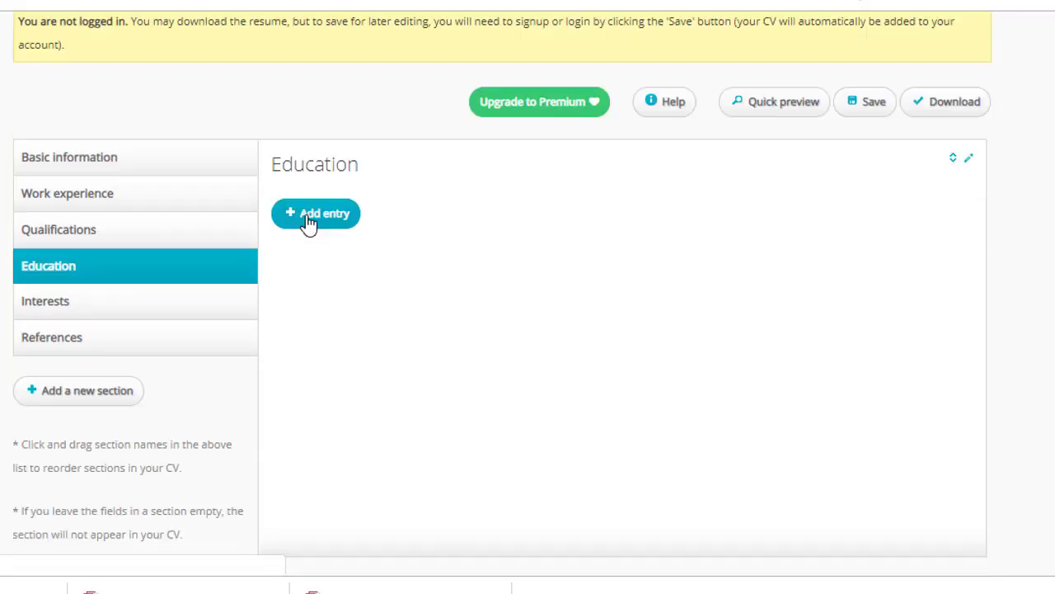
pyautogui.click(306, 225)
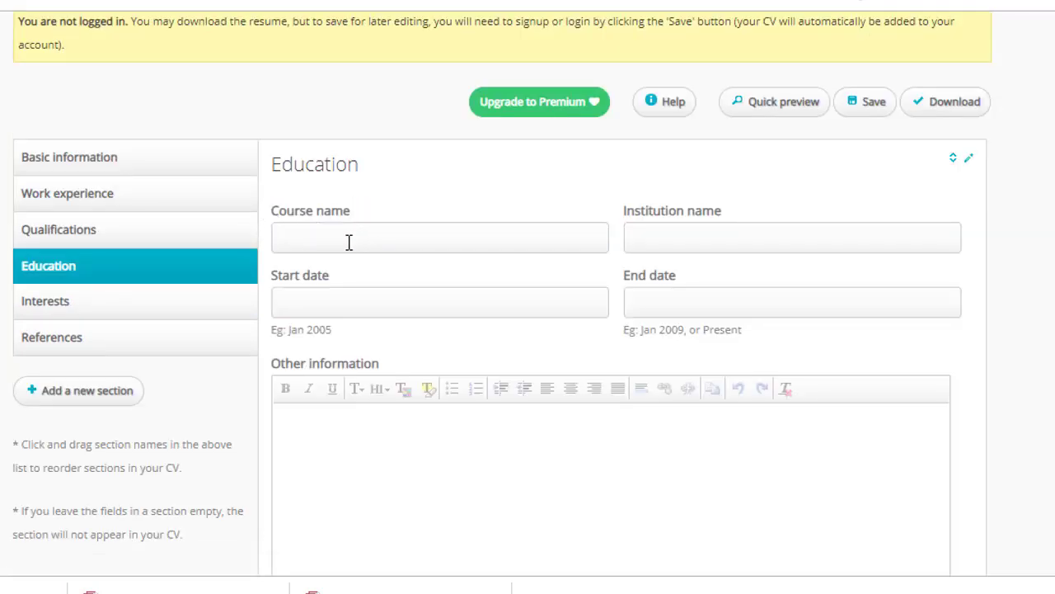
pyautogui.click(694, 244)
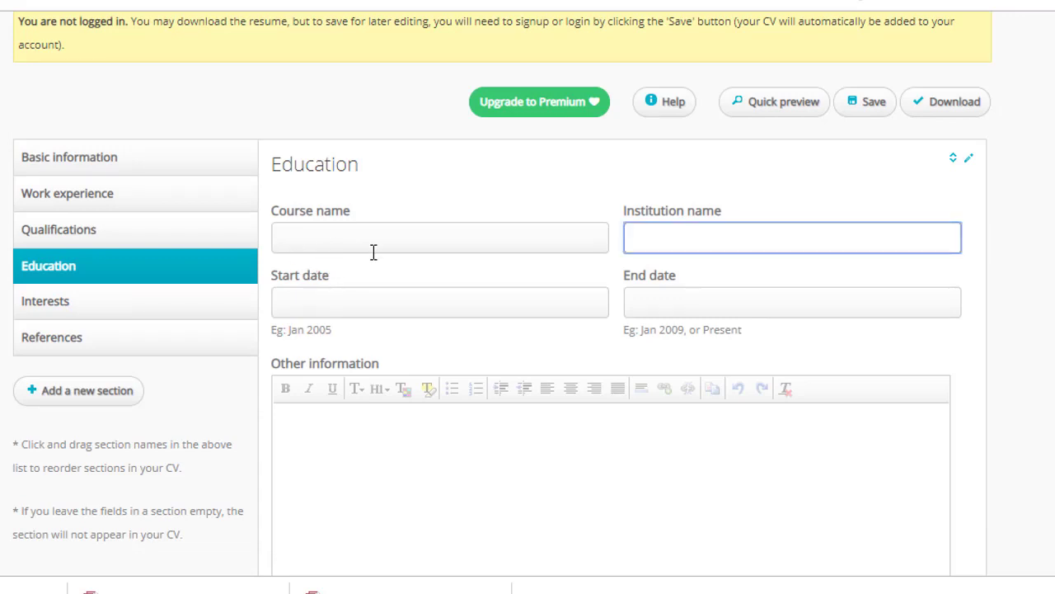
pyautogui.click(348, 243)
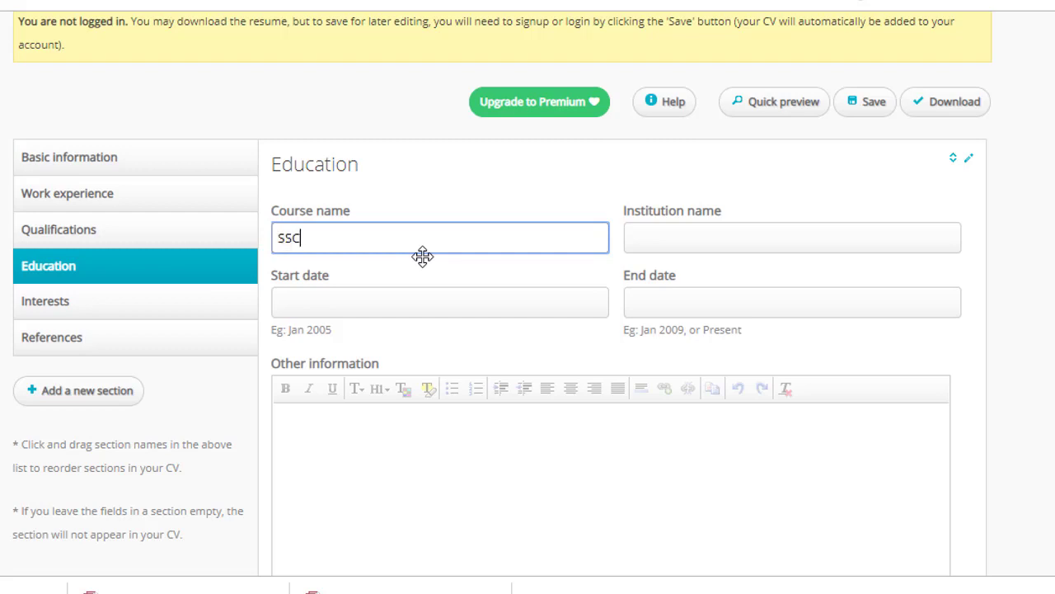
pyautogui.click(695, 246)
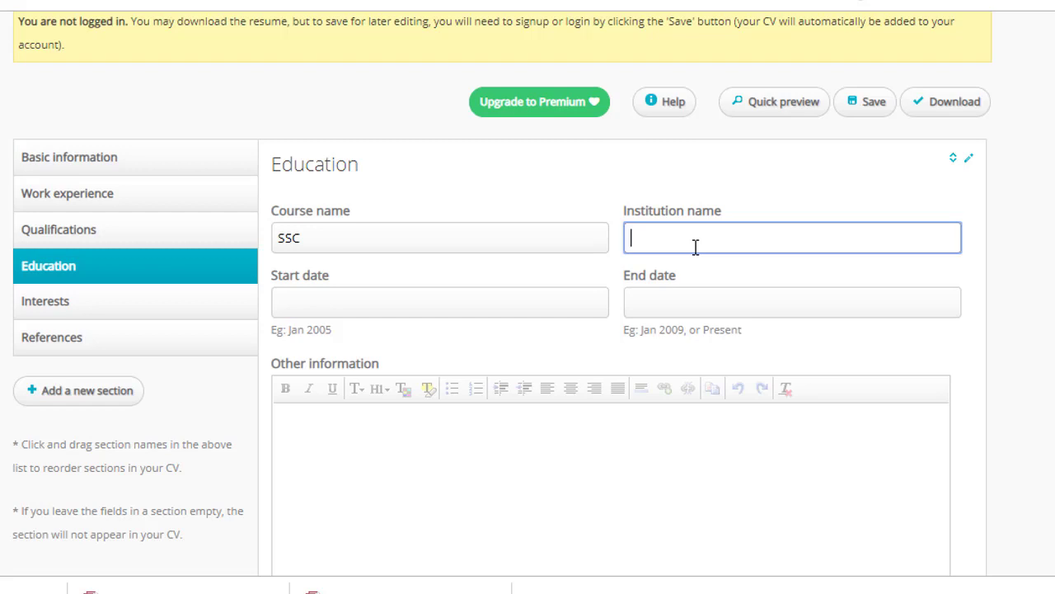
pyautogui.write('Shohid mono miah high school')
pyautogui.press('Tab')
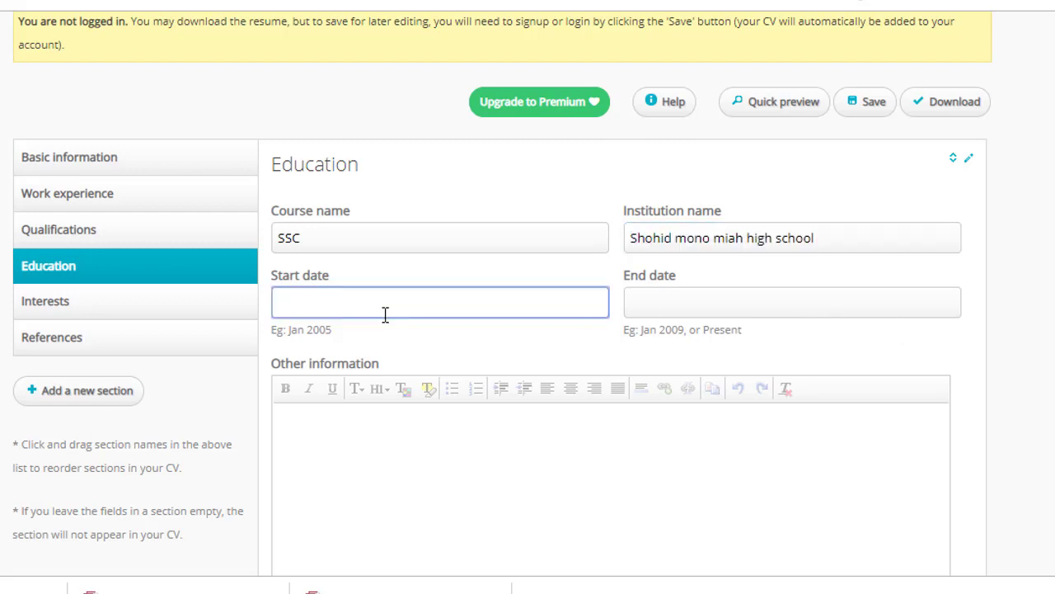
pyautogui.click(693, 303)
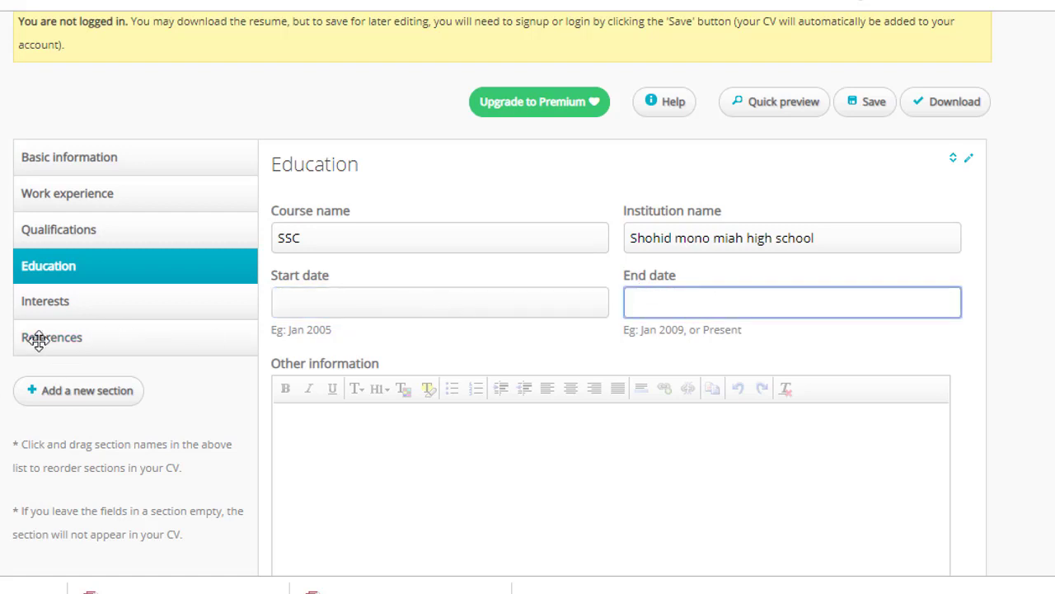
# Open the Interests section and place the cursor in its empty editor
pyautogui.click(82, 307)
pyautogui.scroll(-1, 388, 280)
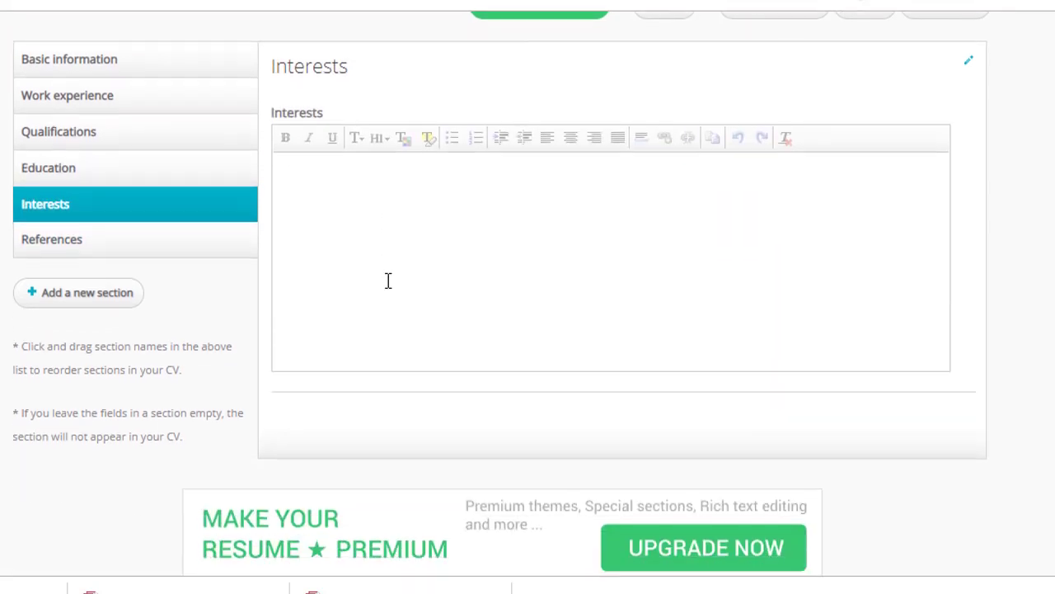
pyautogui.scroll(2, 373, 217)
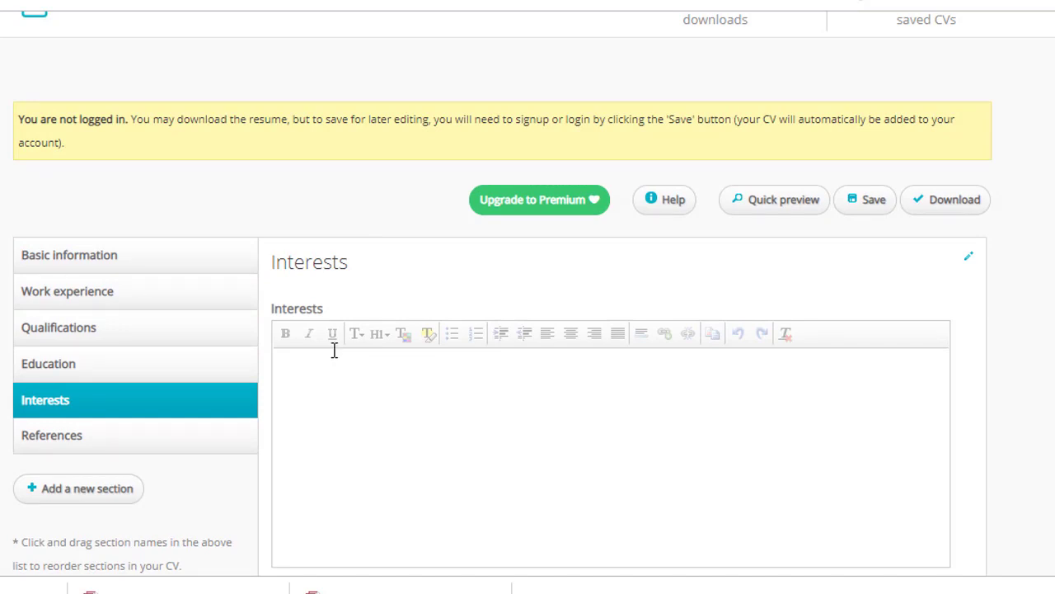
pyautogui.click(335, 371)
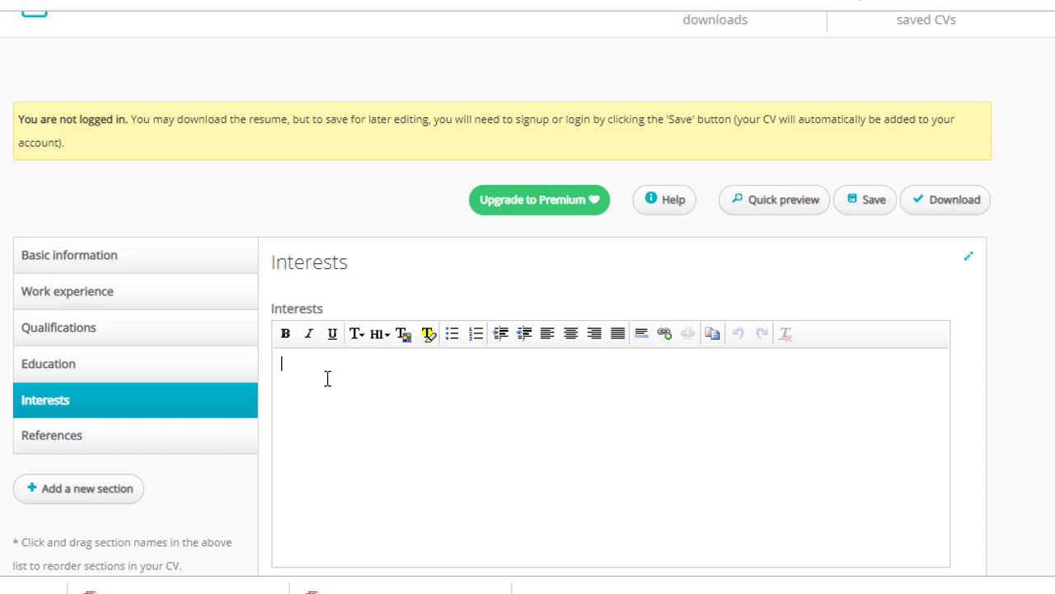
pyautogui.scroll(-1, 64, 365)
# Open References and check its 'References available upon request.' text
pyautogui.click(40, 338)
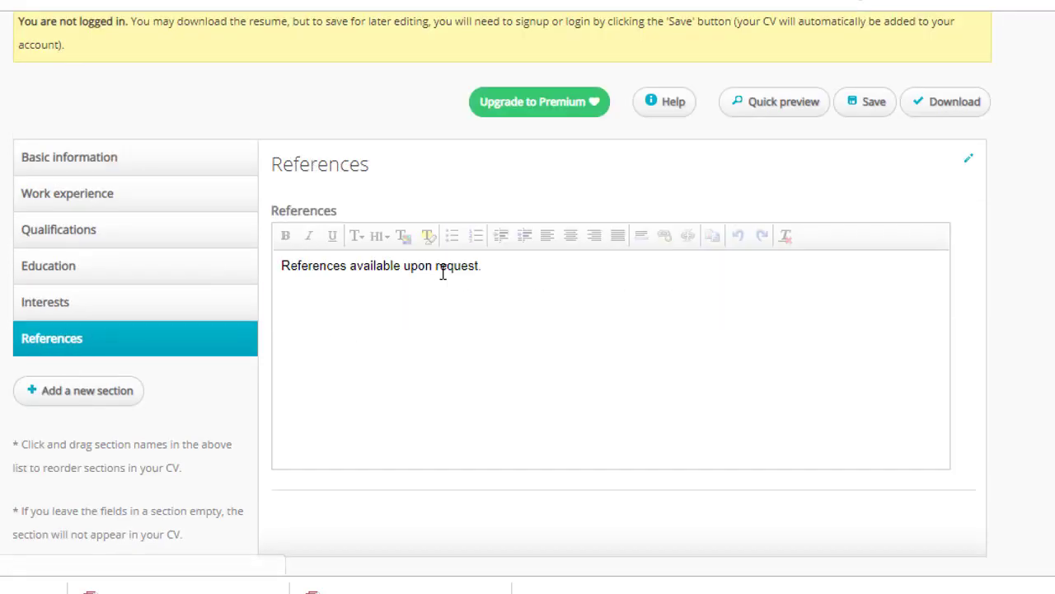
pyautogui.moveTo(511, 275); pyautogui.dragTo(235, 261)
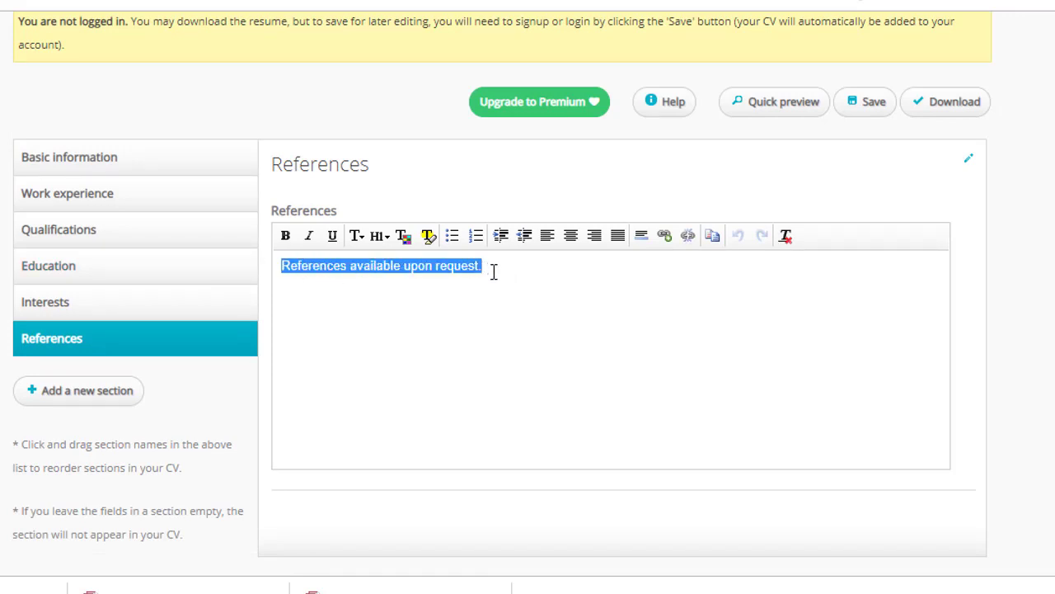
pyautogui.moveTo(517, 272); pyautogui.dragTo(259, 276)
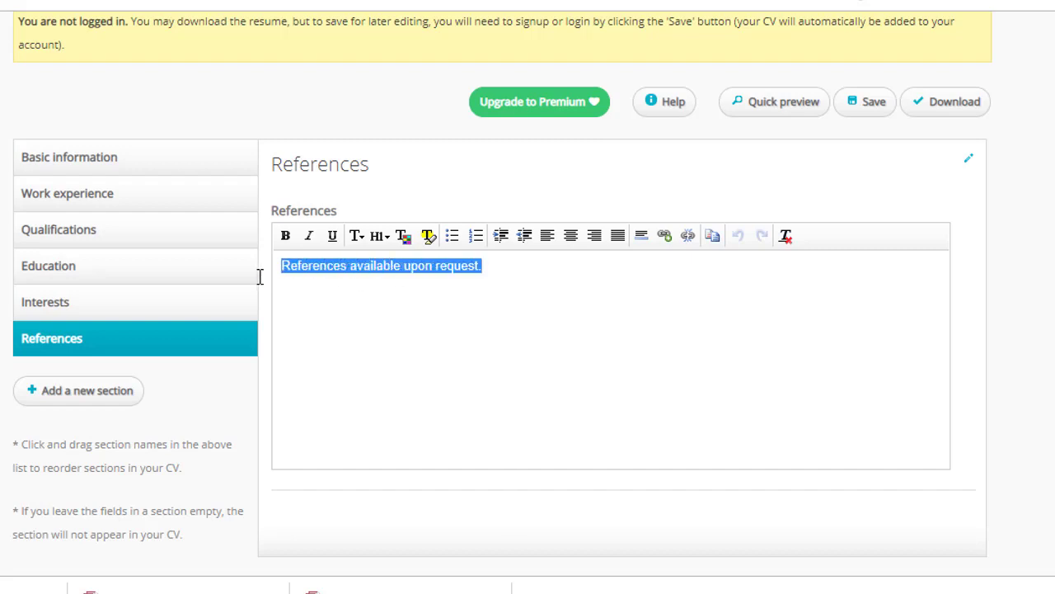
pyautogui.click(521, 272)
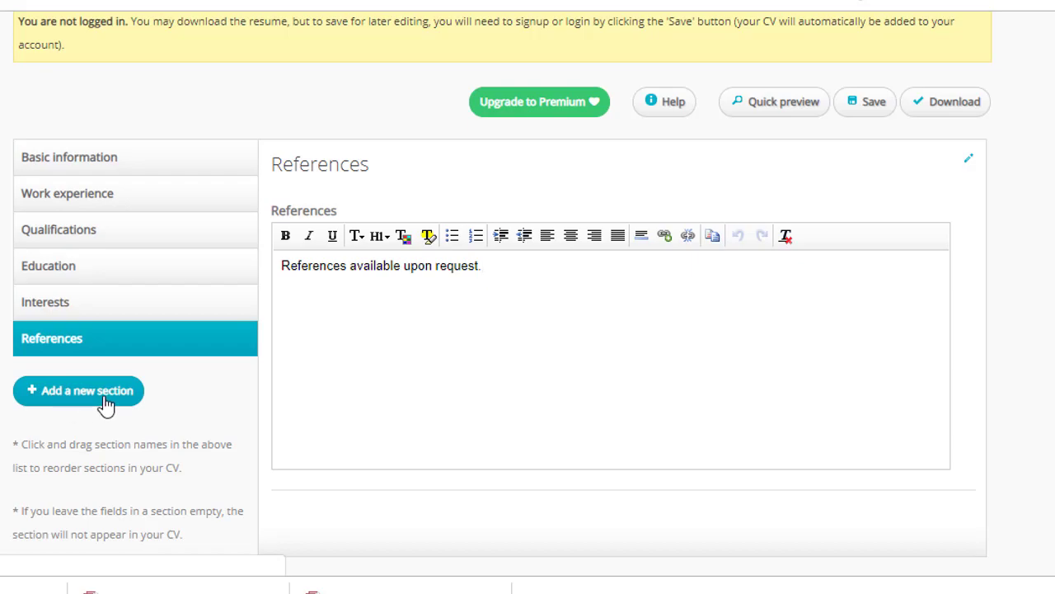
# Create a custom 'Tanning Course' section, replacing the default 'New section' name, and open its editor
pyautogui.click(85, 391)
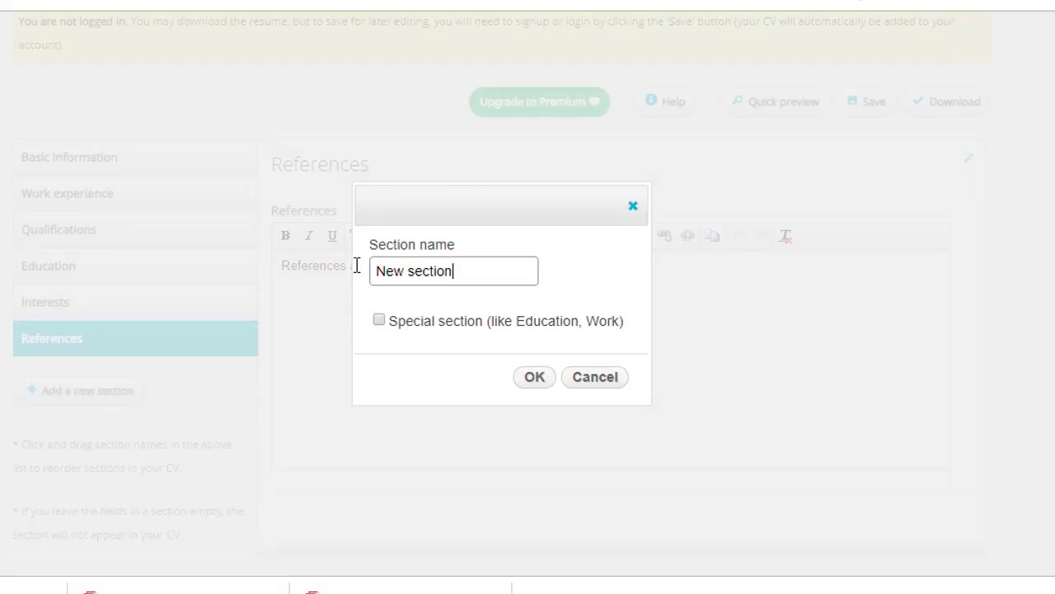
pyautogui.moveTo(354, 263); pyautogui.dragTo(499, 271)
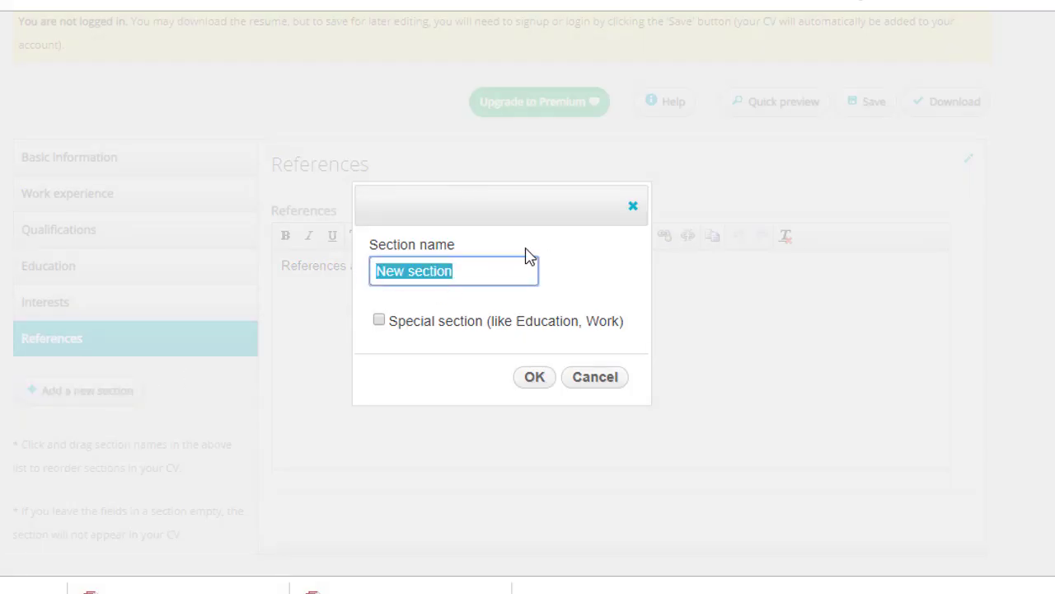
pyautogui.write('Tanning Course')
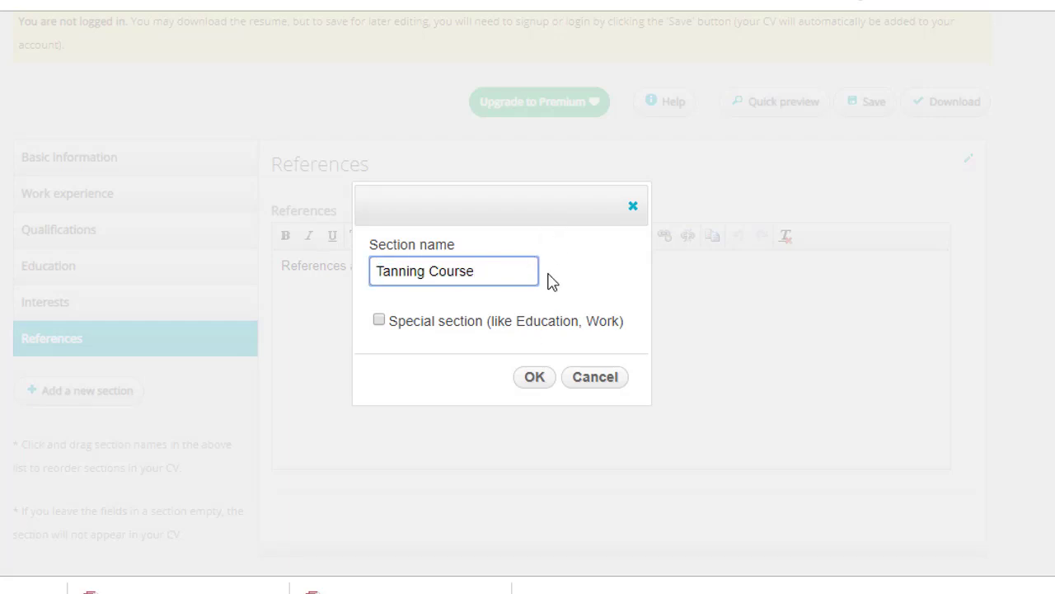
pyautogui.click(536, 381)
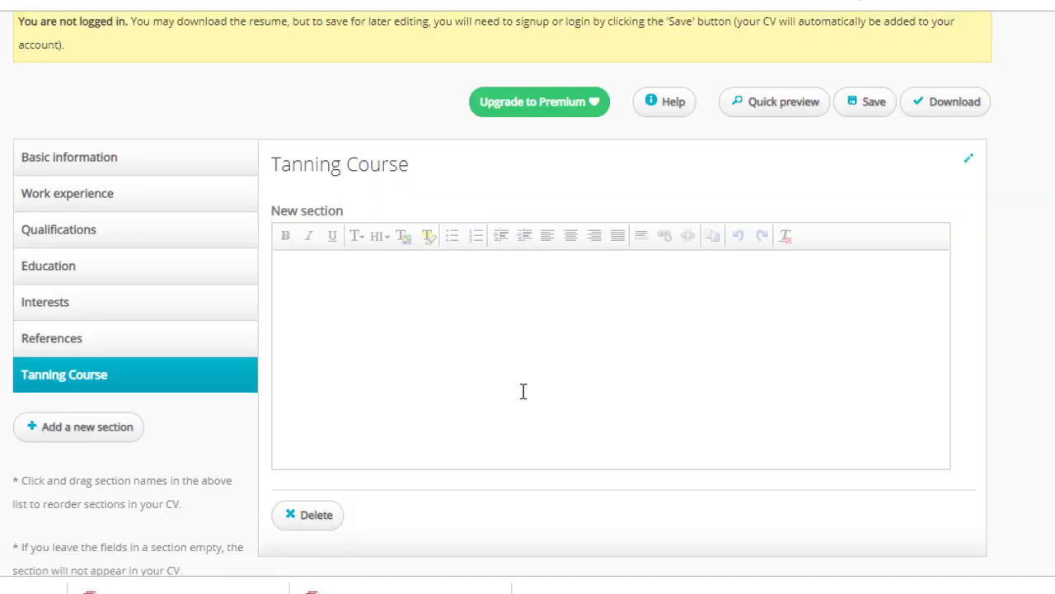
pyautogui.click(325, 288)
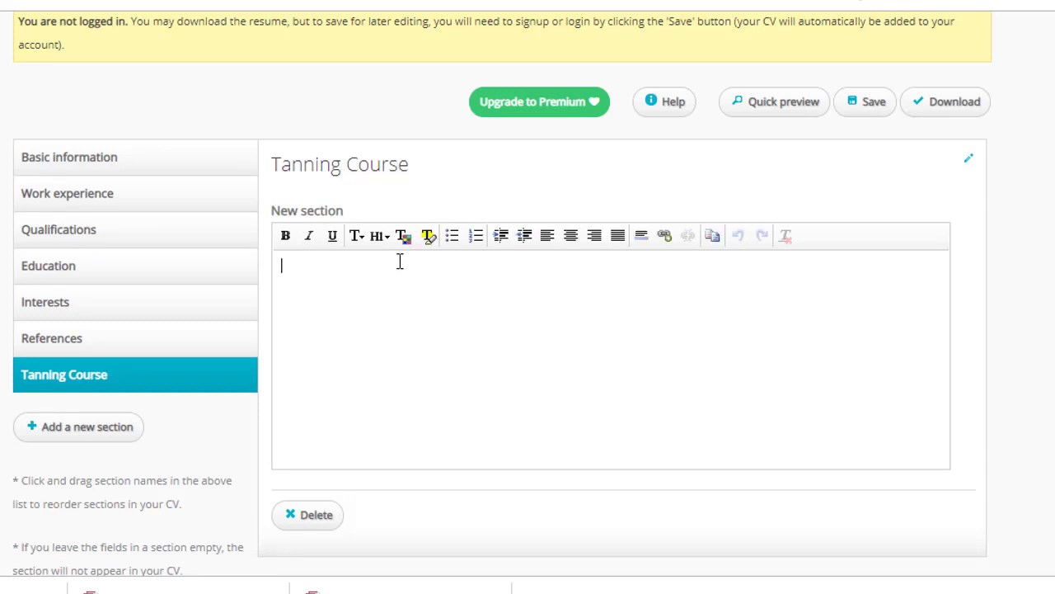
# Create a second custom section titled 'Computer Knowledge' in place of the default name
pyautogui.click(68, 434)
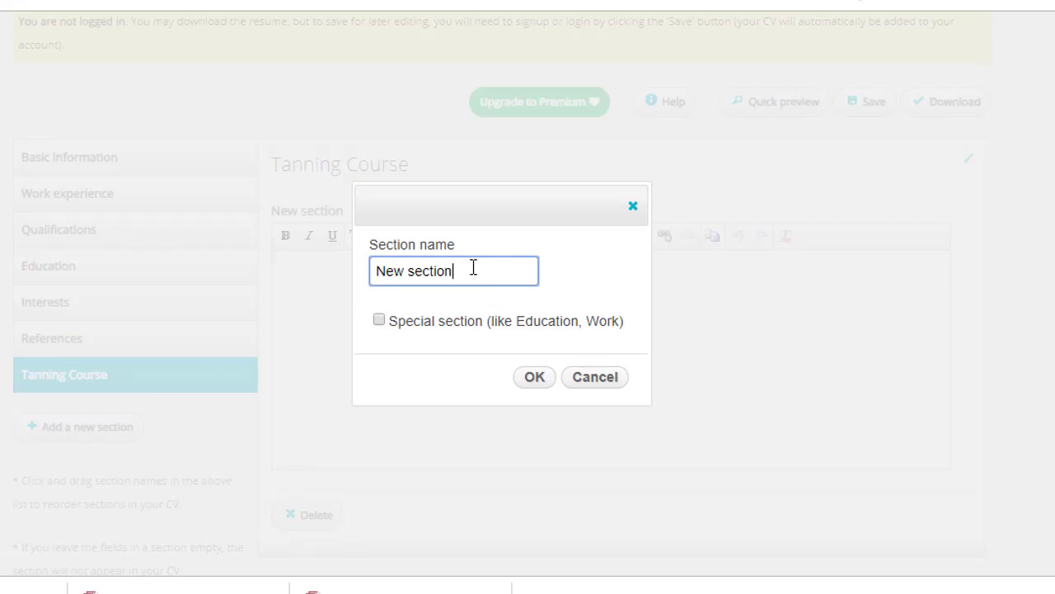
pyautogui.moveTo(473, 268); pyautogui.dragTo(276, 274)
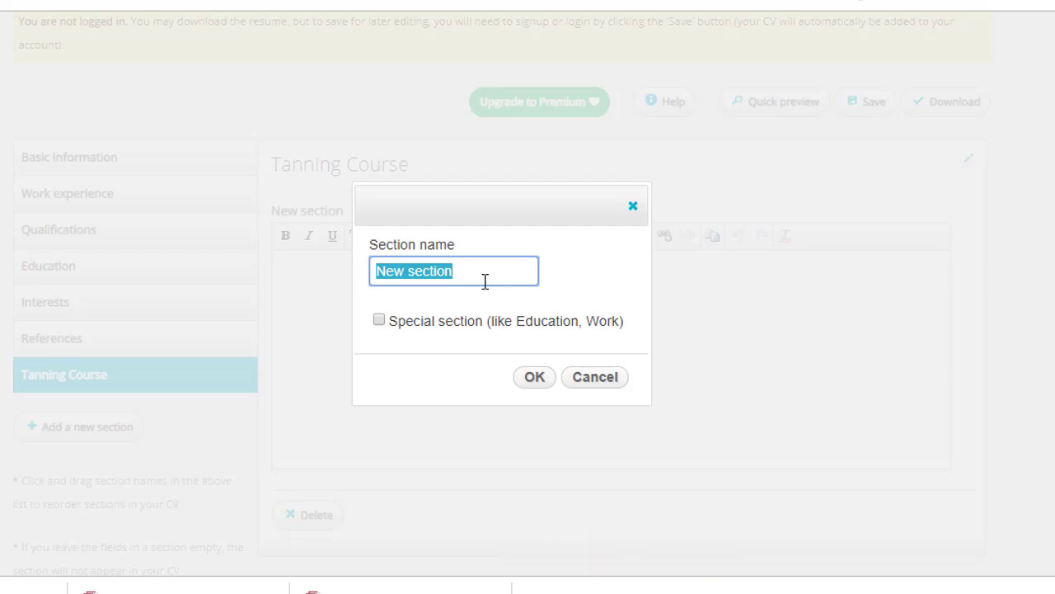
pyautogui.write('C')
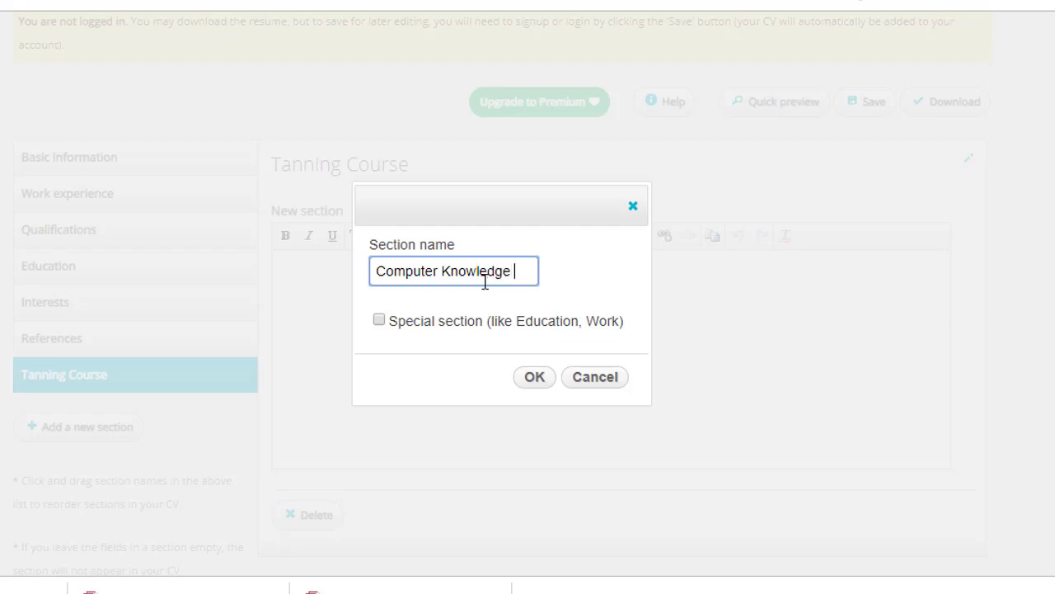
pyautogui.write('omputer Knowledge')
pyautogui.click(532, 377)
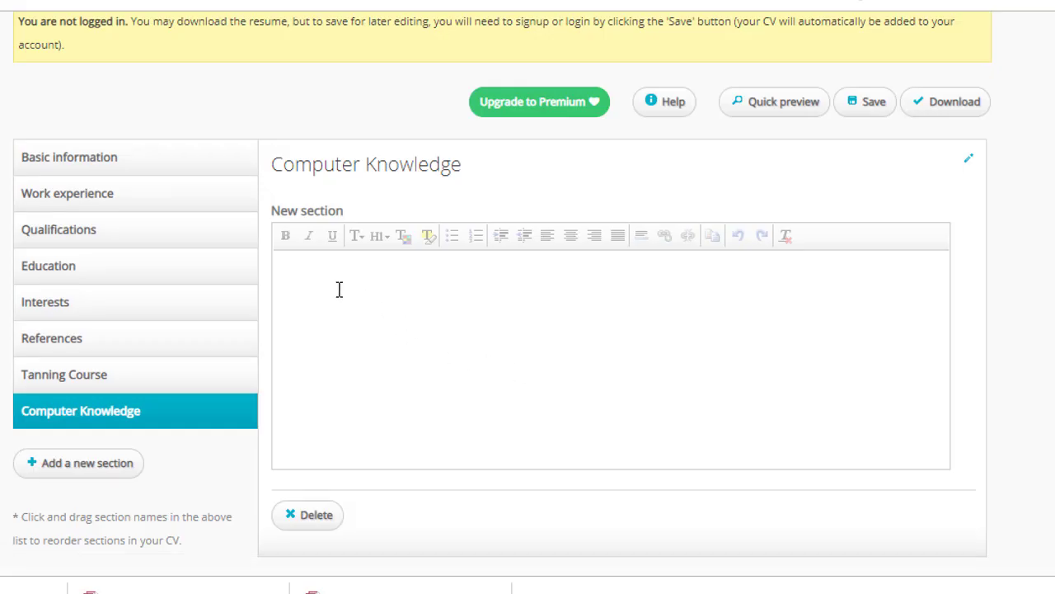
# Write 'MS Word,' in the Computer Knowledge section and return to the top of the page
pyautogui.click(383, 278)
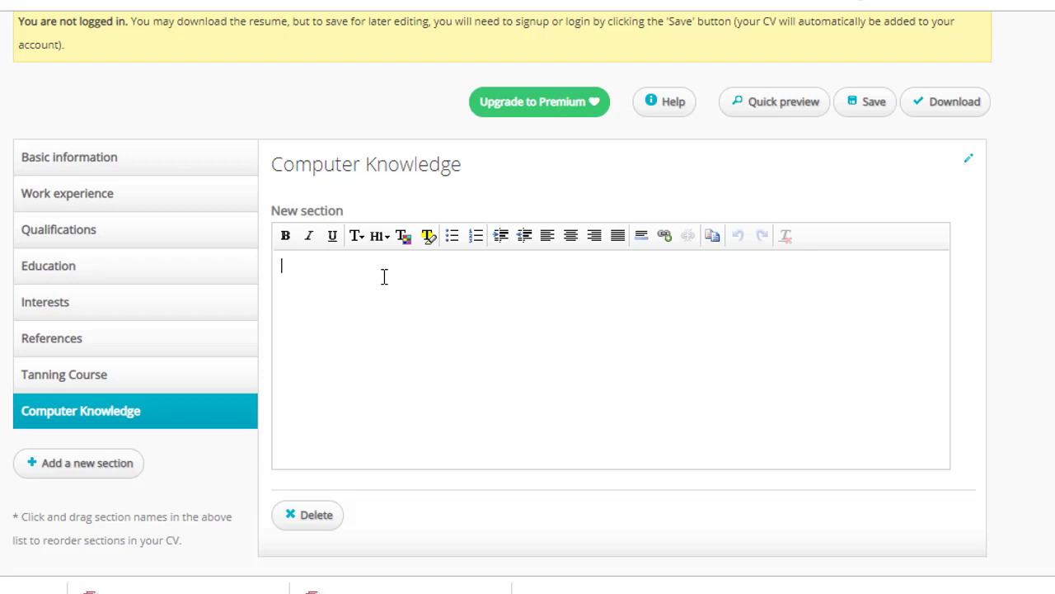
pyautogui.write('MS W')
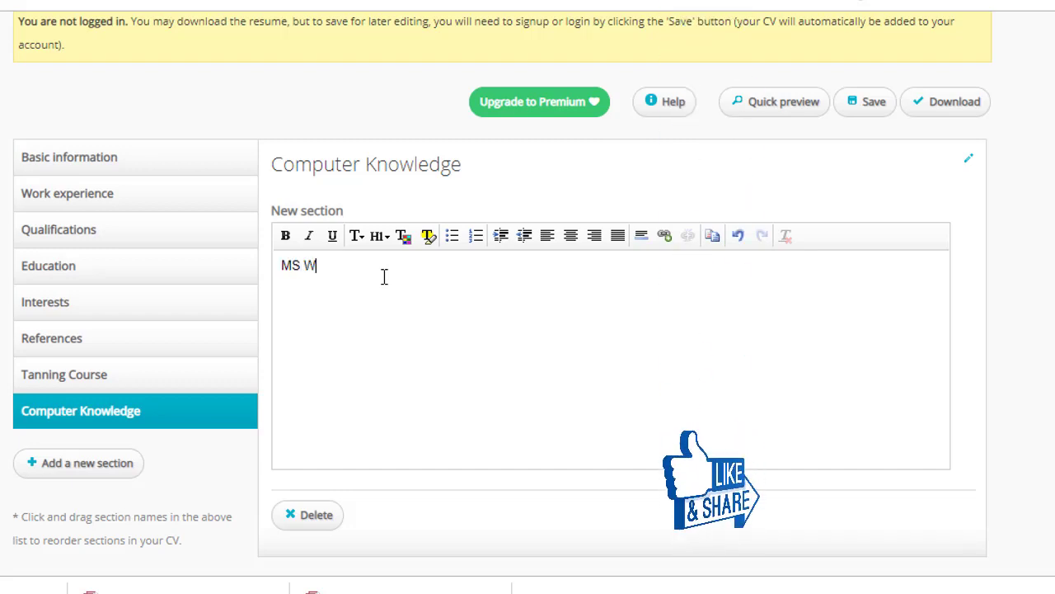
pyautogui.write('ord')
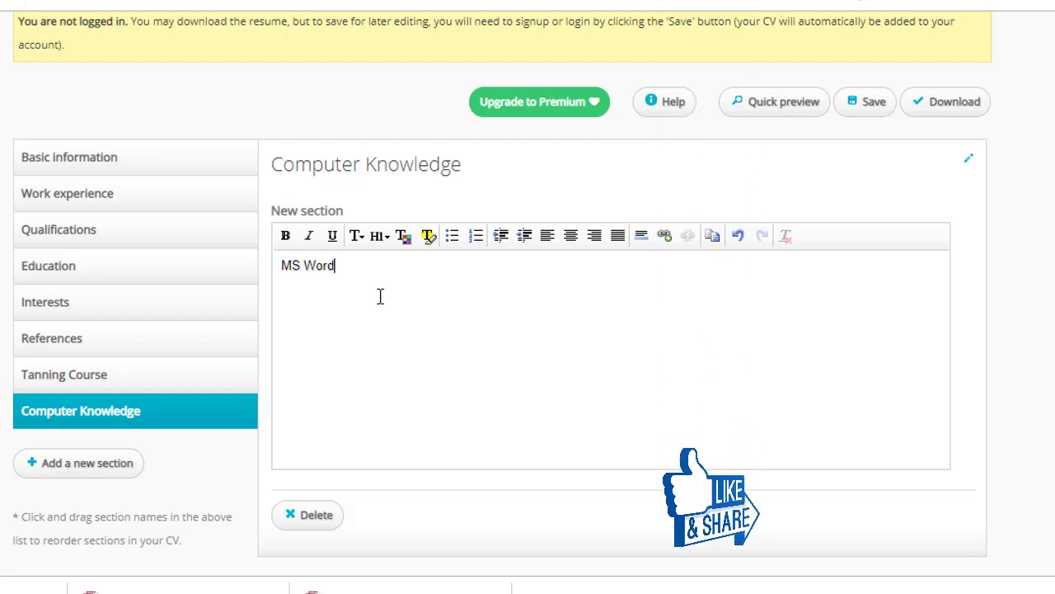
pyautogui.write(',')
pyautogui.scroll(-2, 90, 393)
pyautogui.scroll(4, 685, 316)
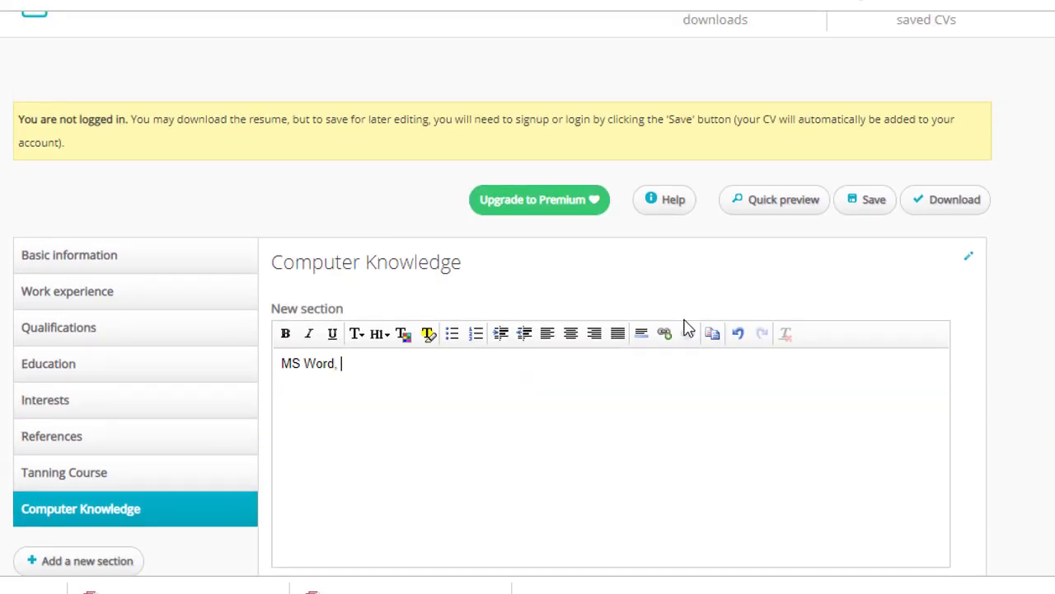
pyautogui.scroll(2, 688, 328)
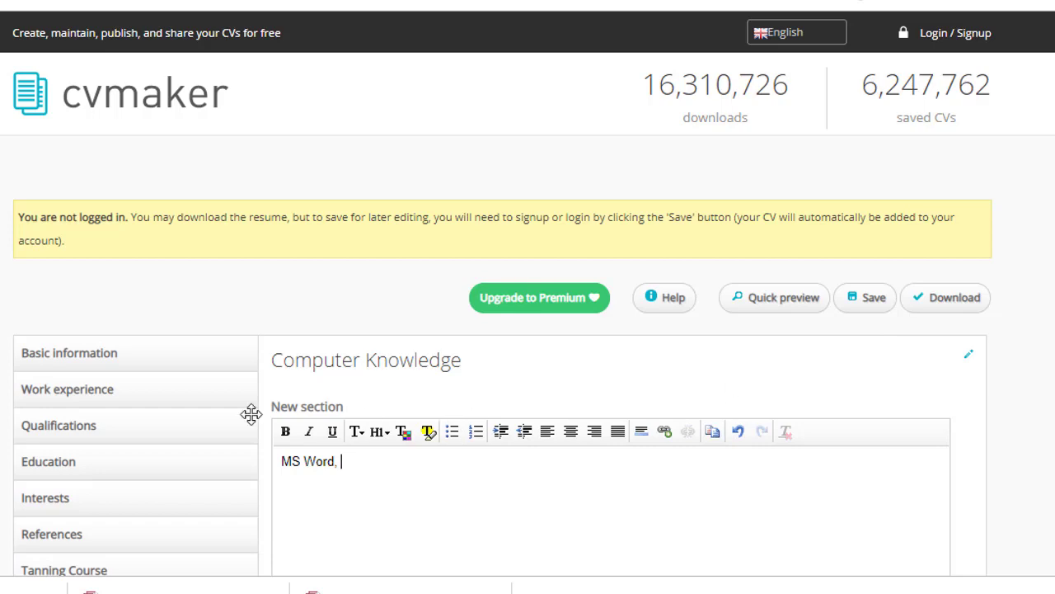
pyautogui.scroll(-4, 685, 363)
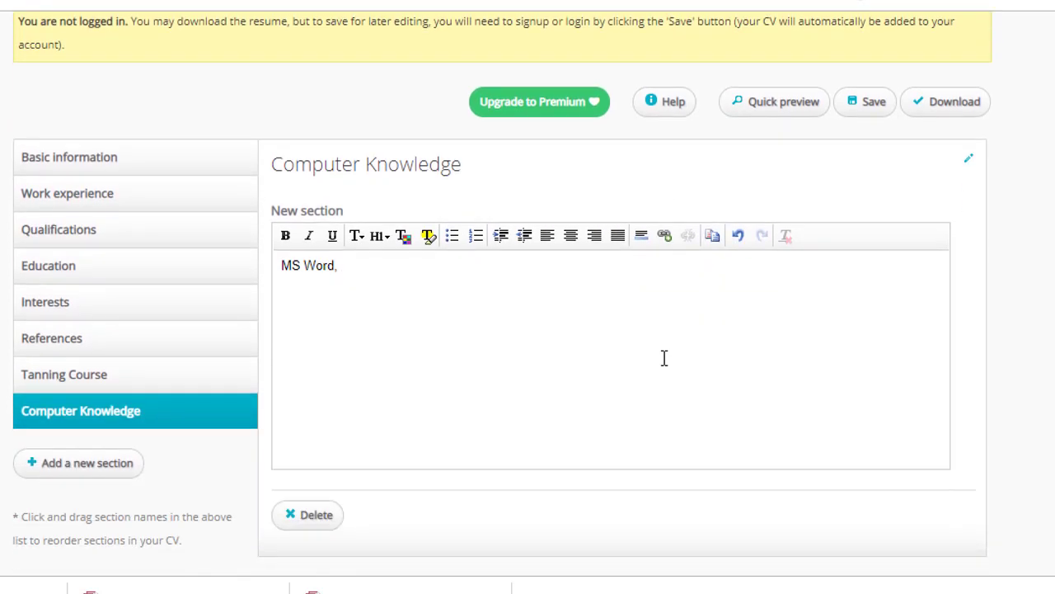
pyautogui.scroll(-3, 404, 338)
pyautogui.scroll(6, 942, 250)
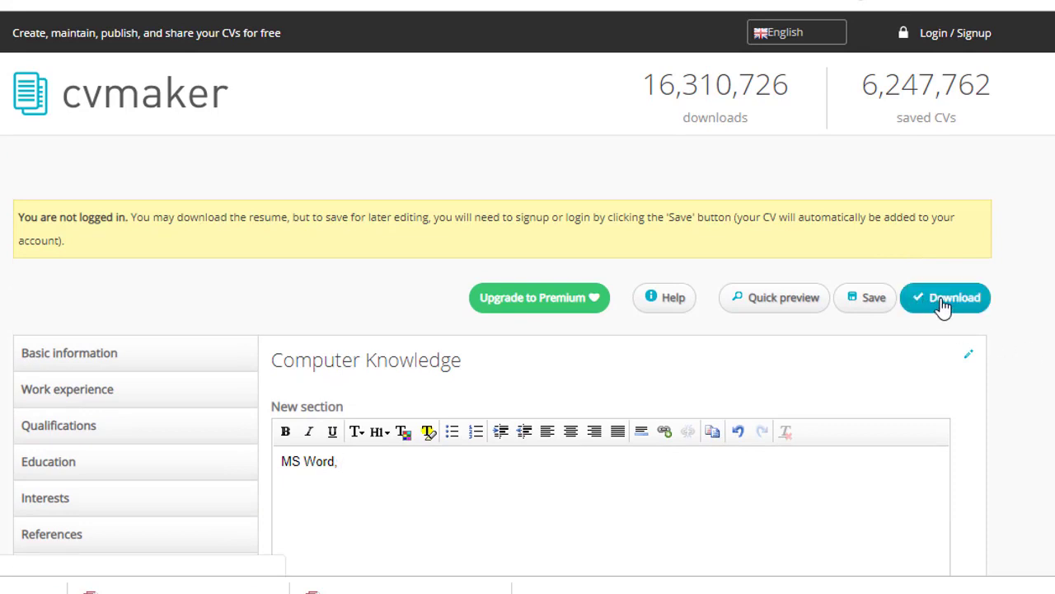
# Download the CV as a PDF with A4 page size
pyautogui.click(944, 307)
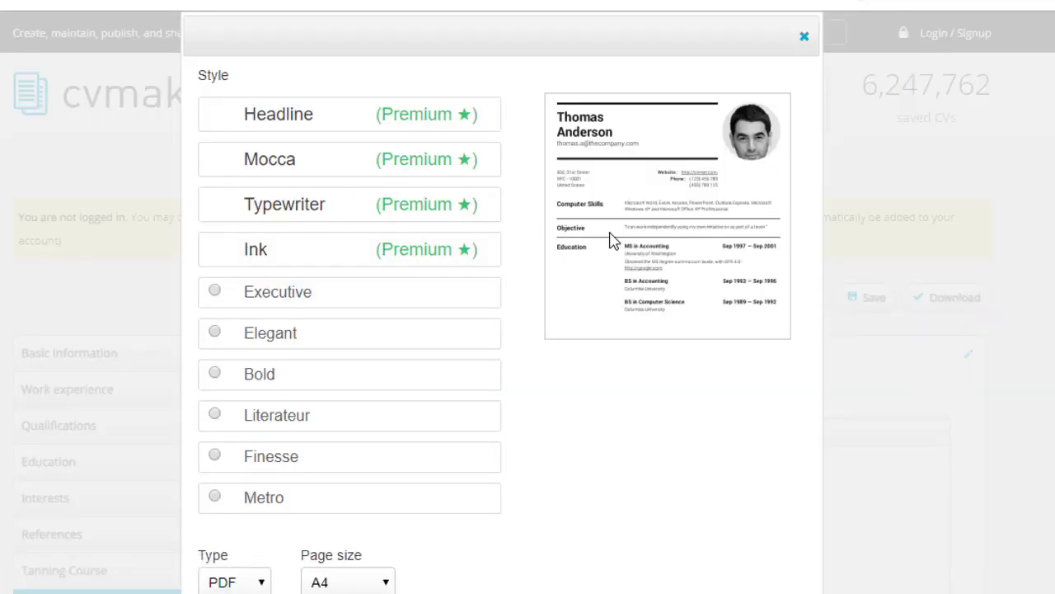
pyautogui.scroll(-2, 564, 317)
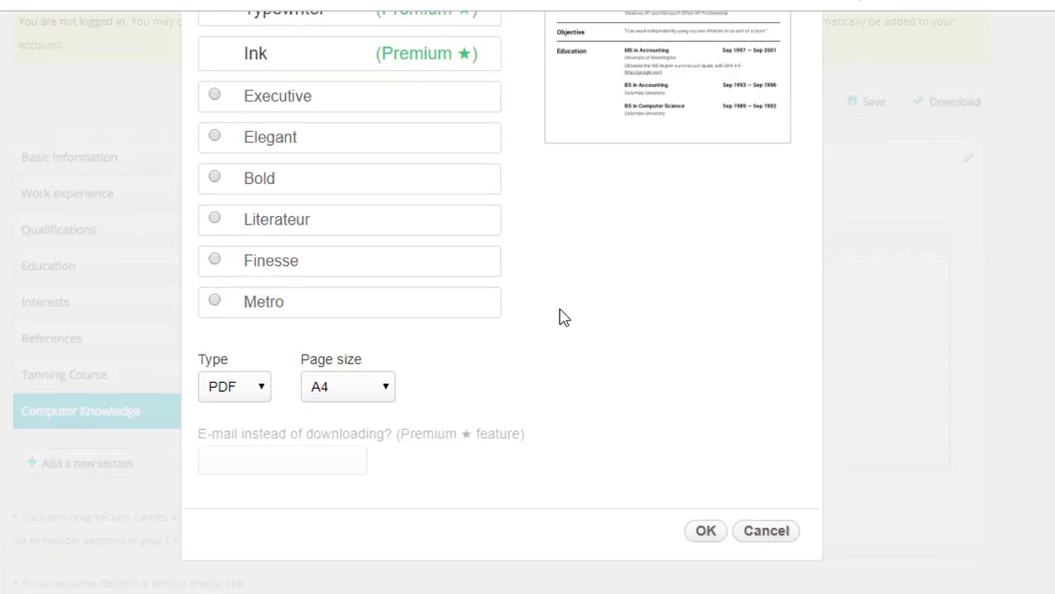
pyautogui.click(258, 397)
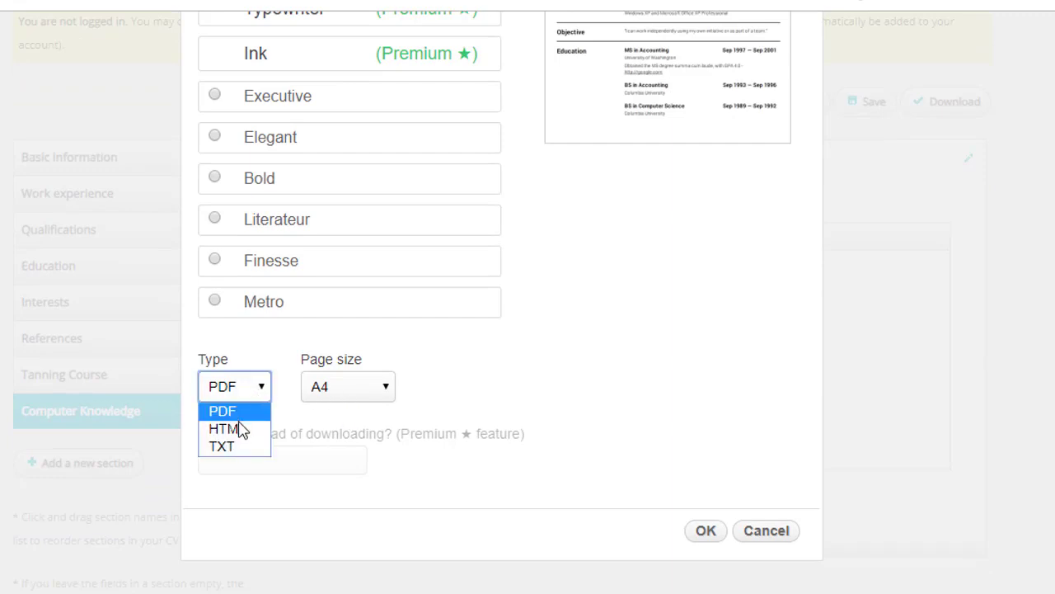
pyautogui.click(250, 393)
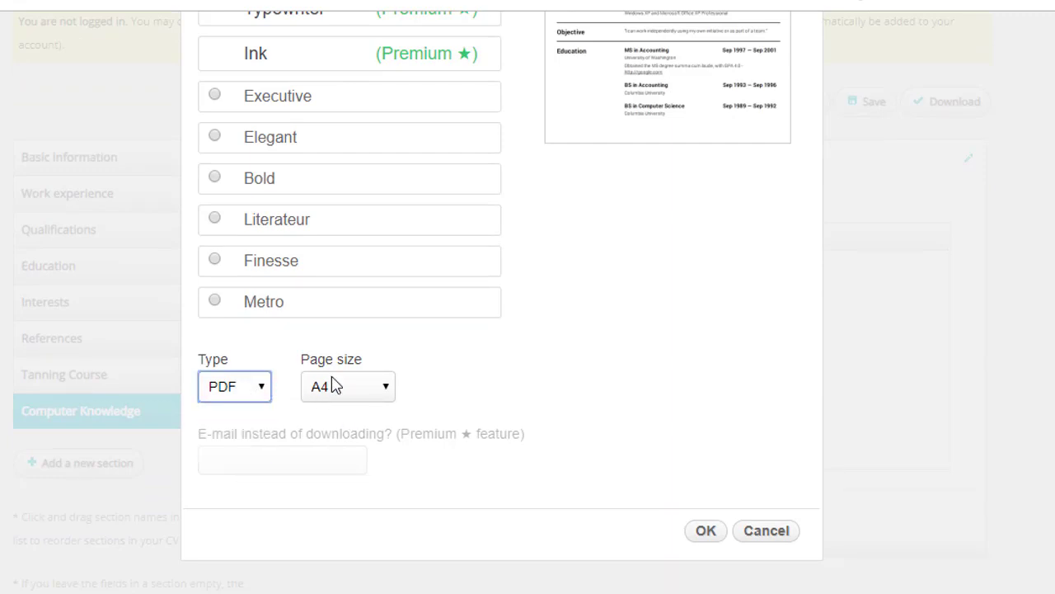
pyautogui.click(379, 396)
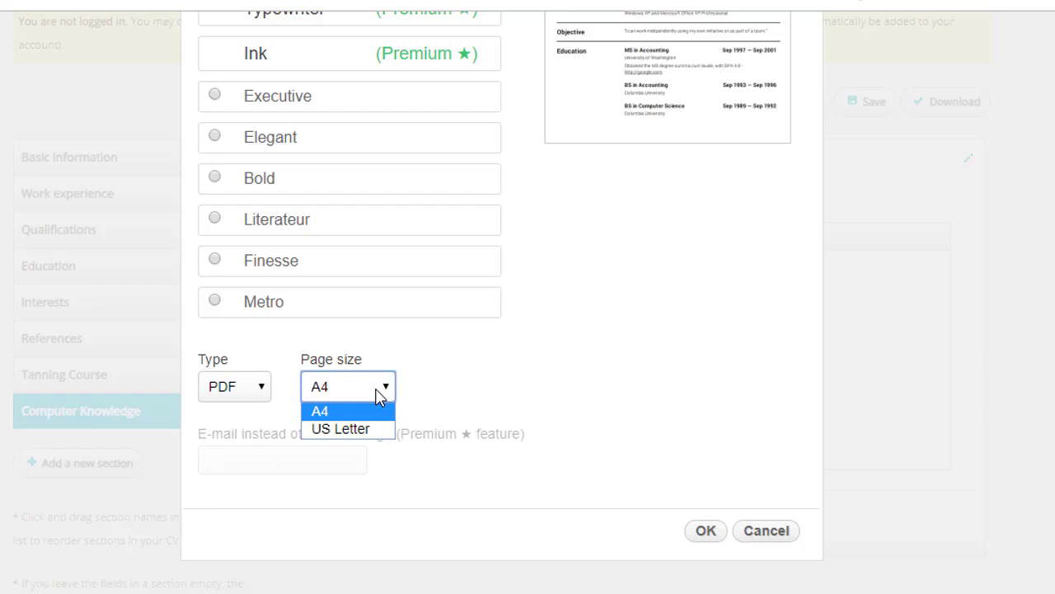
pyautogui.click(379, 397)
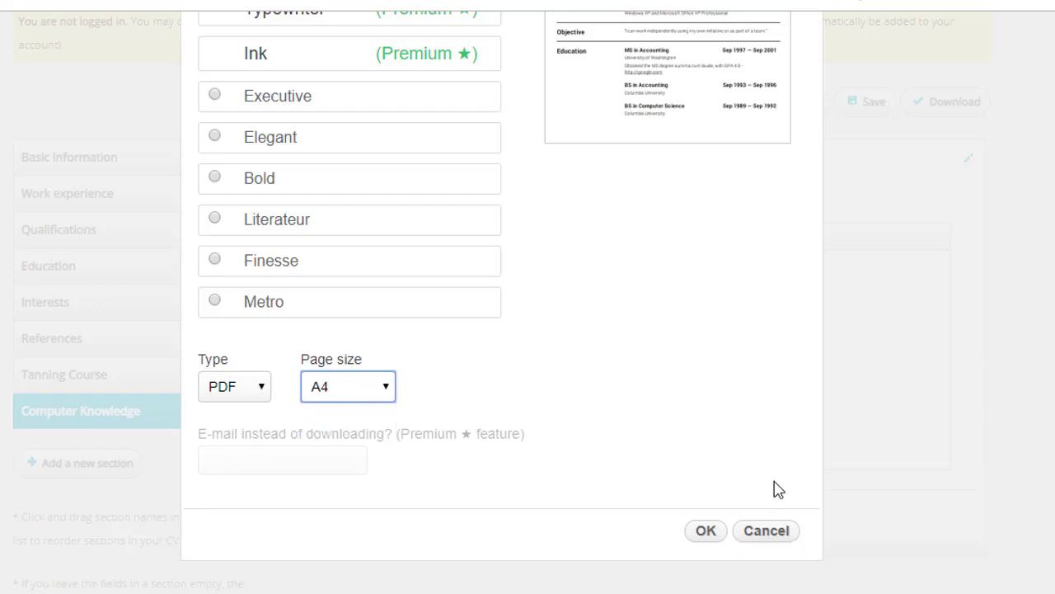
pyautogui.click(707, 533)
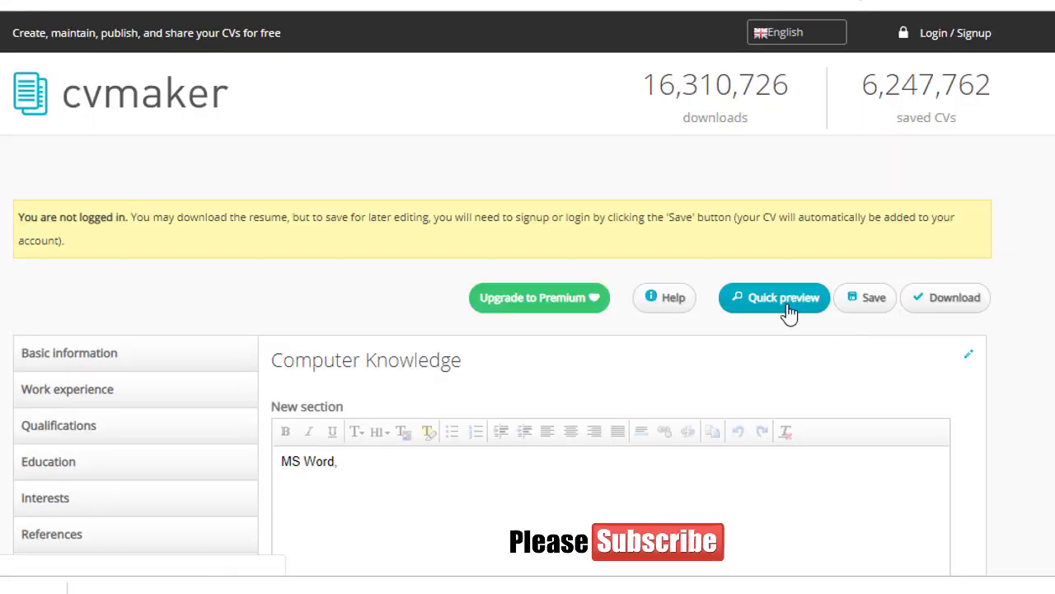
pyautogui.click(785, 303)
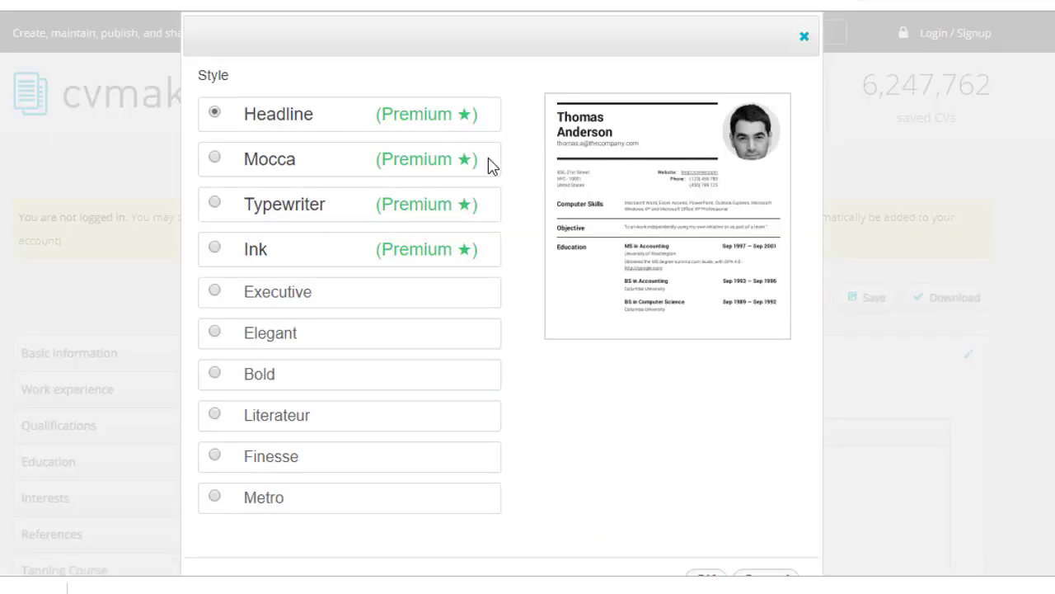
pyautogui.click(214, 159)
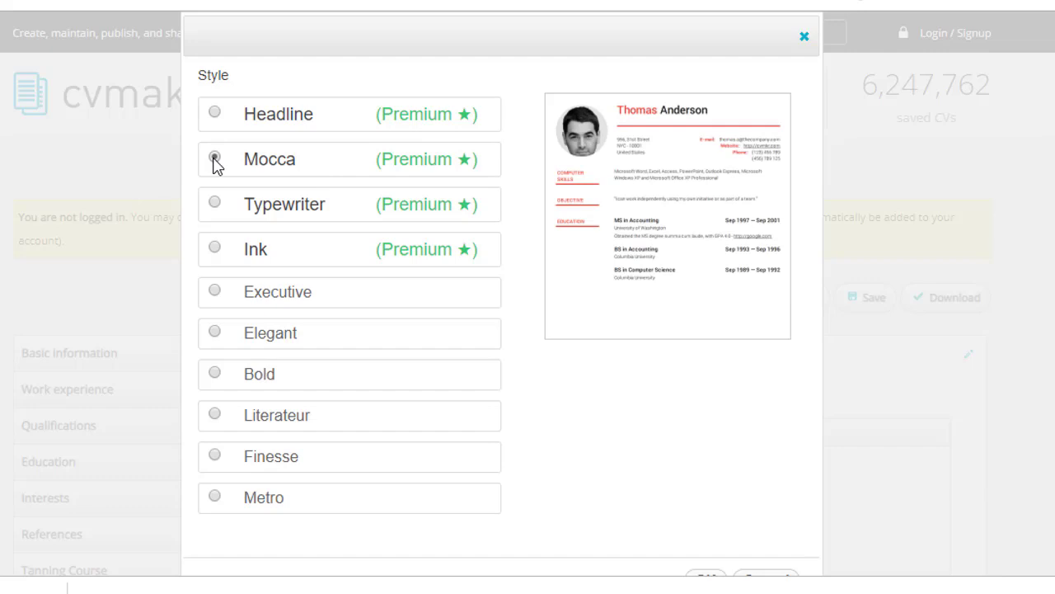
pyautogui.click(214, 204)
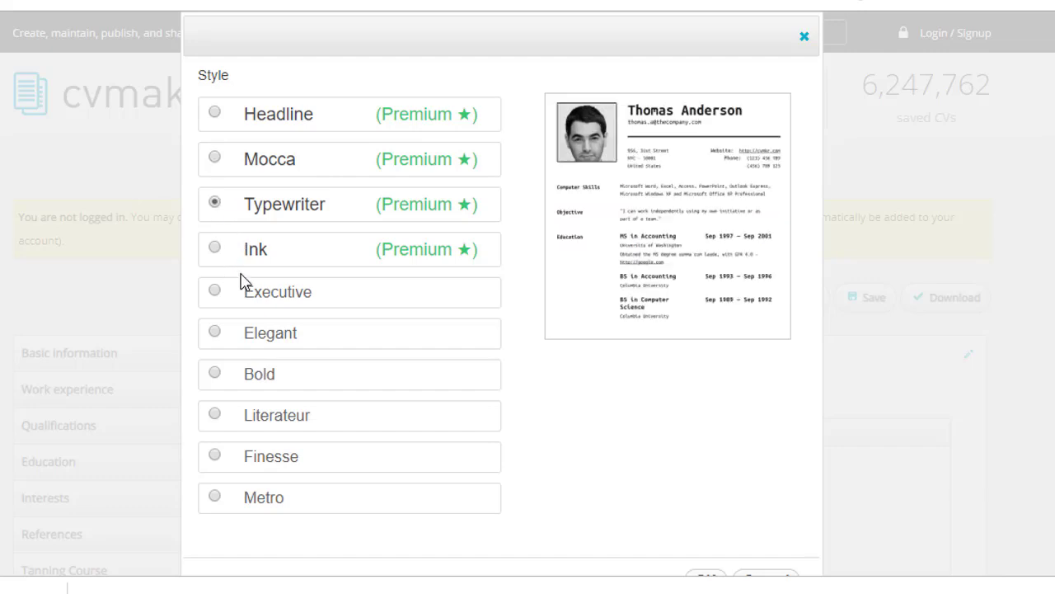
pyautogui.click(214, 249)
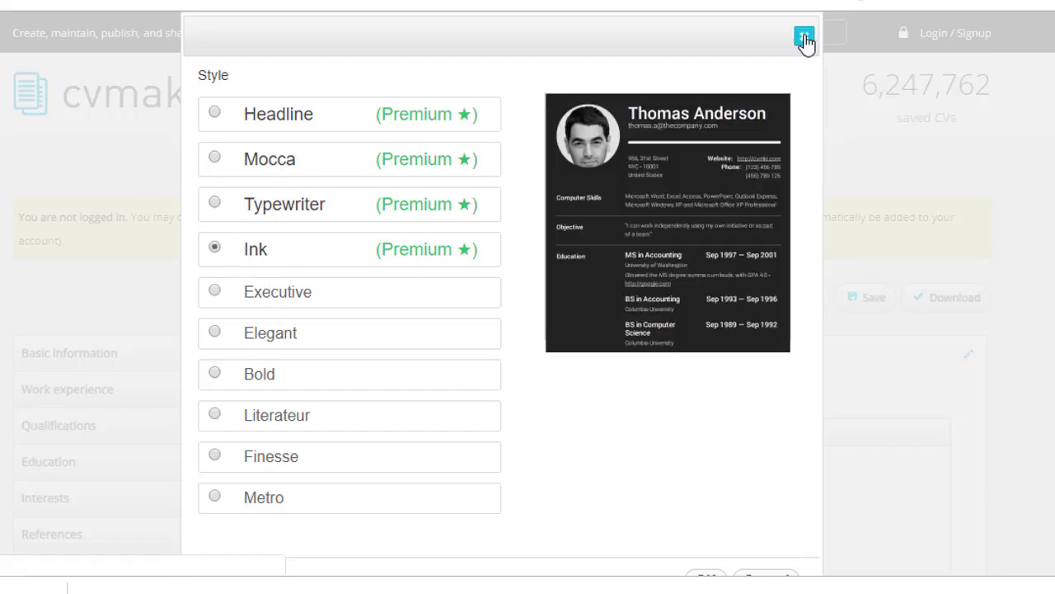
pyautogui.click(803, 38)
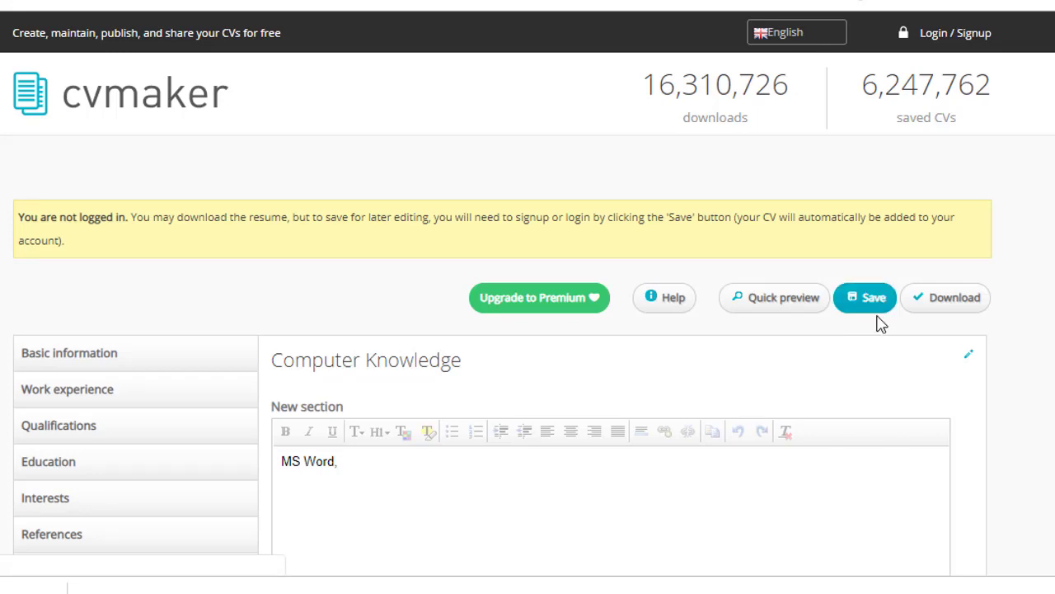
# Try saving the CV, proceed to the member login page, and submit its login form
pyautogui.click(872, 303)
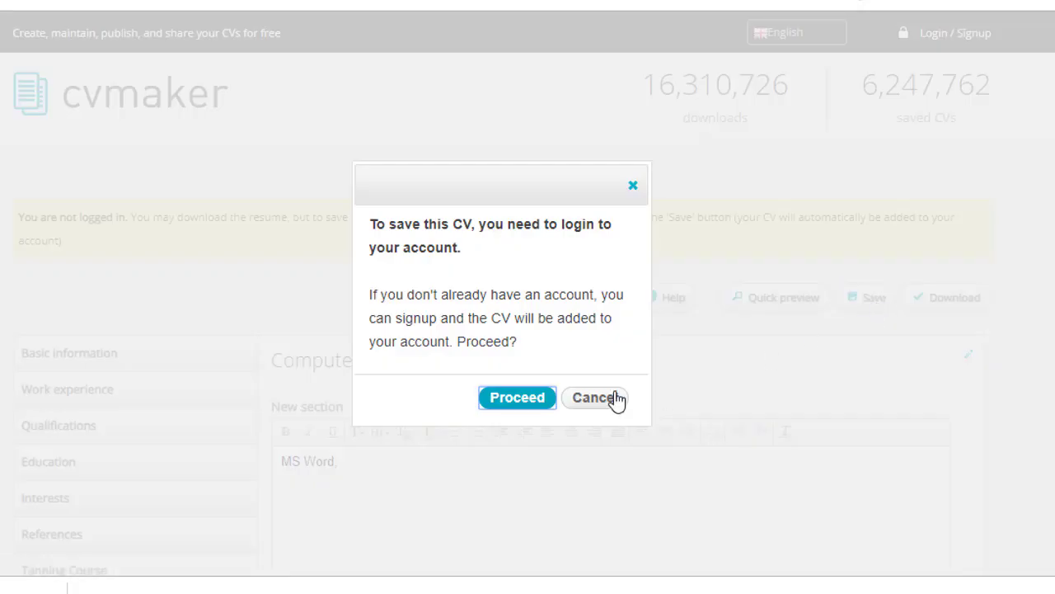
pyautogui.click(526, 409)
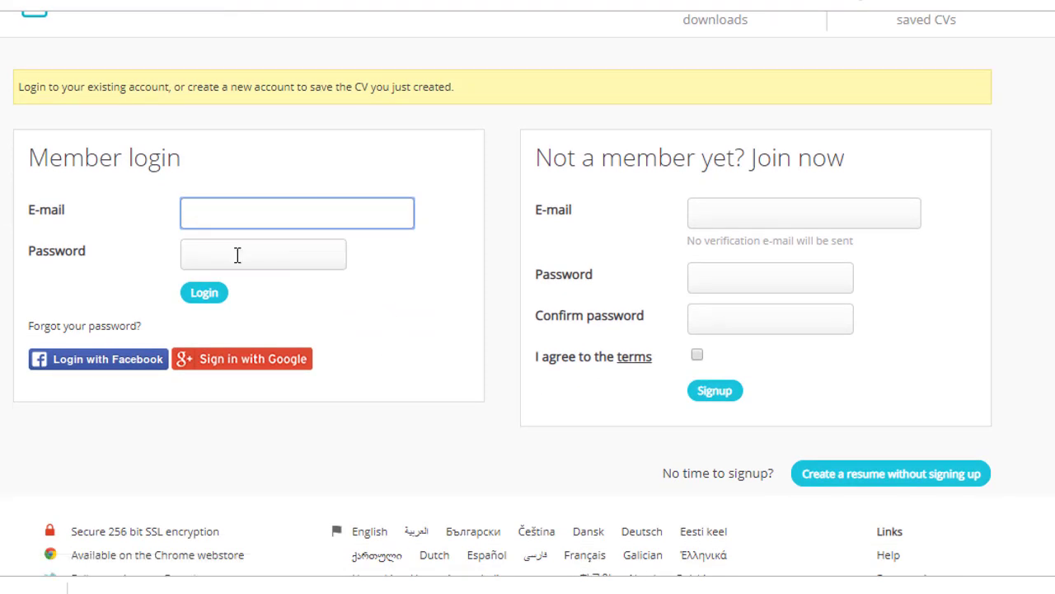
pyautogui.click(220, 207)
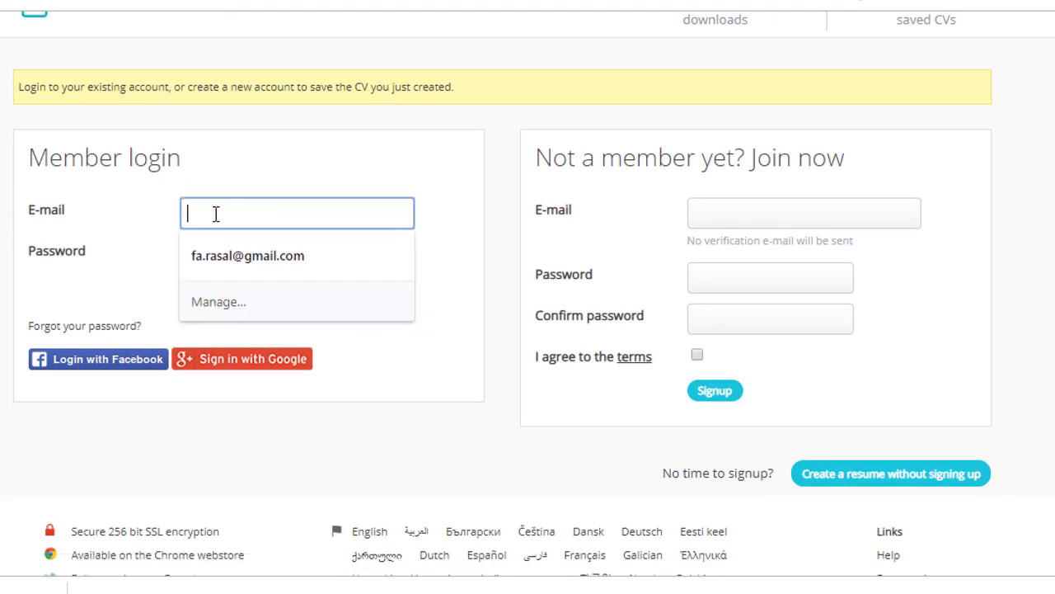
pyautogui.click(232, 168)
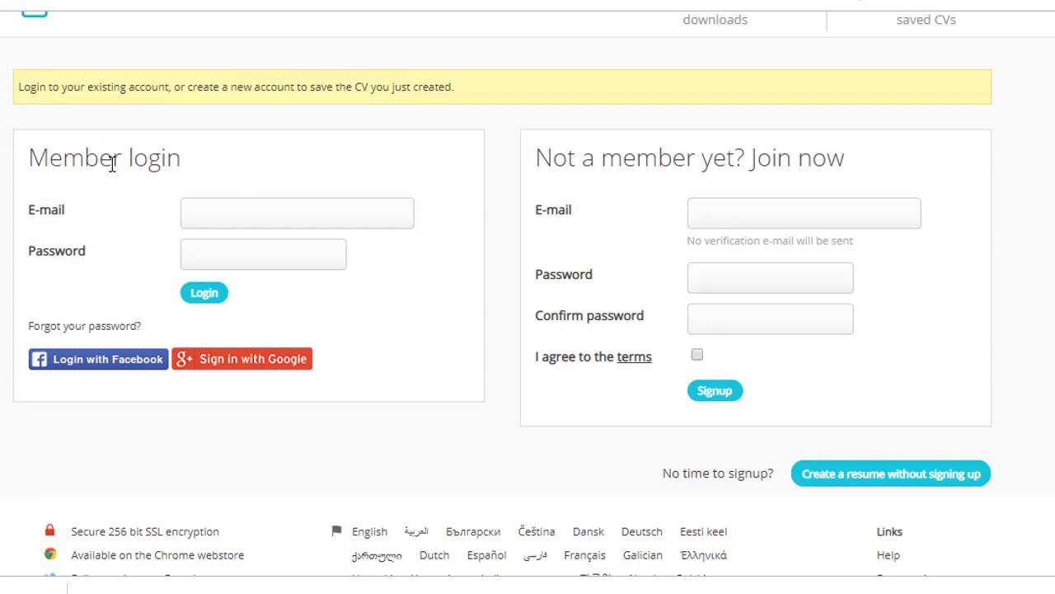
pyautogui.click(220, 298)
pyautogui.scroll(2, 725, 181)
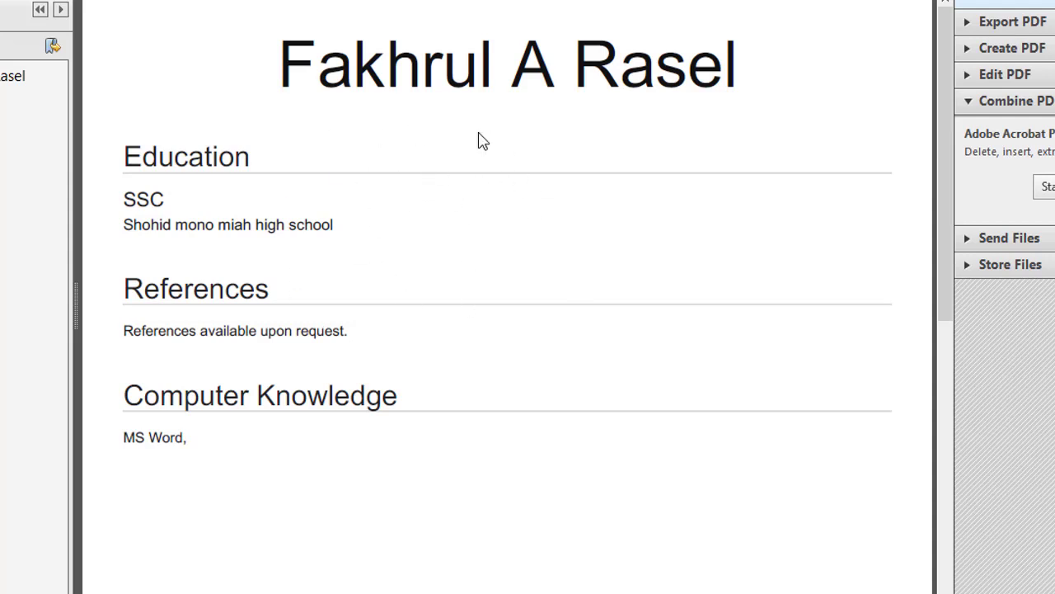
# Scroll through the downloaded CV PDF in Adobe Acrobat Reader to review its sections
pyautogui.scroll(-4, 401, 170)
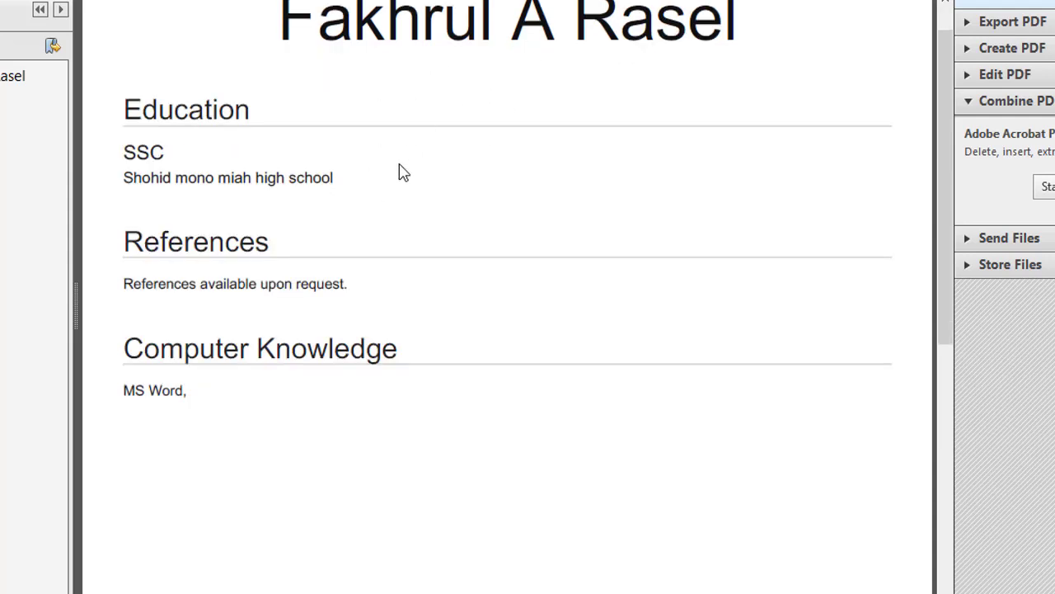
pyautogui.scroll(4, 402, 173)
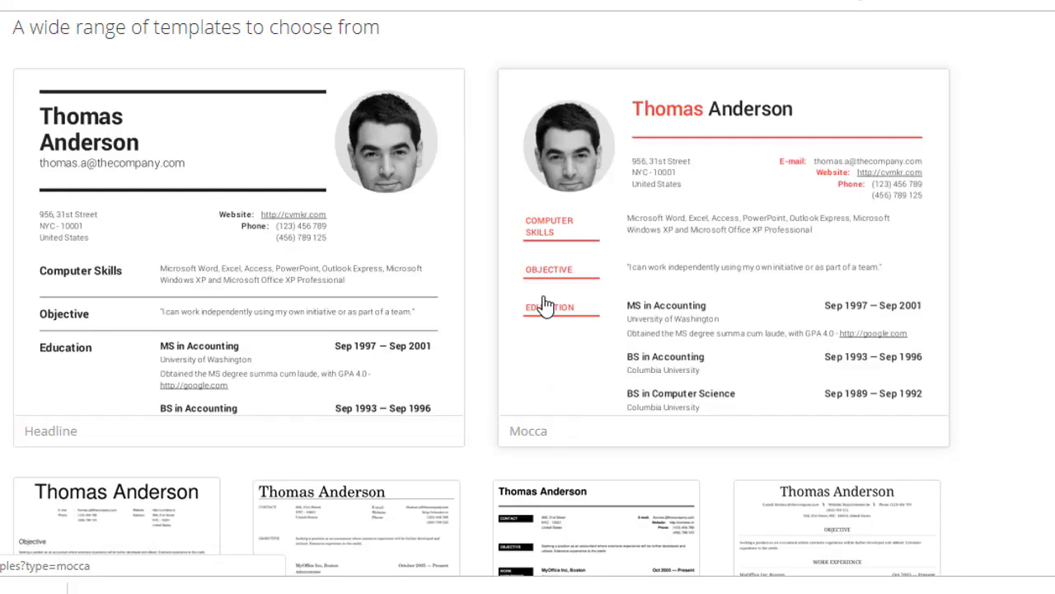
# Open the Mocca template's sample CV and scroll through it
pyautogui.click(645, 227)
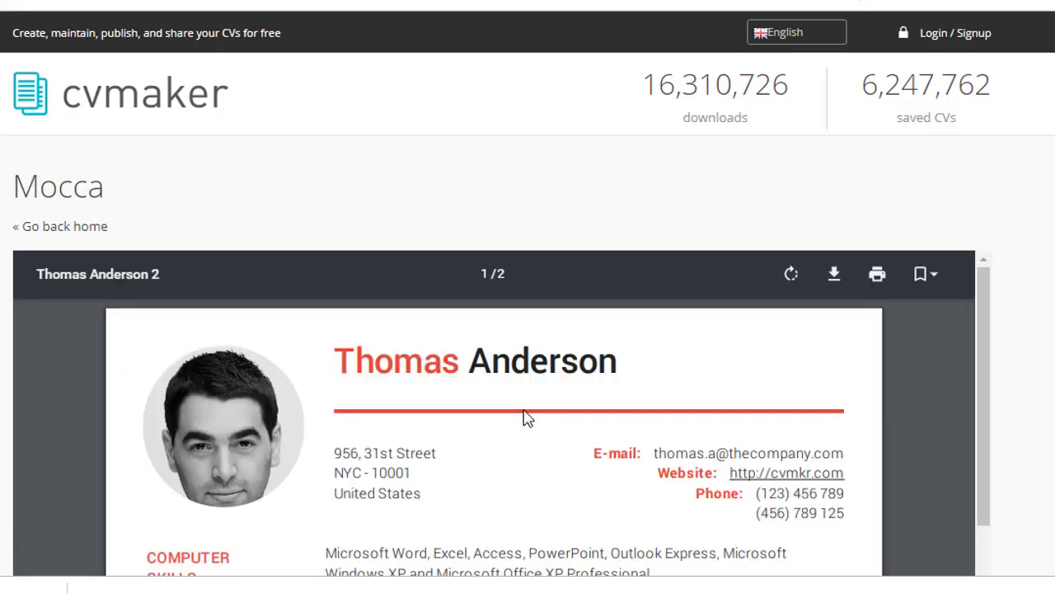
pyautogui.scroll(-10, 522, 417)
pyautogui.scroll(-5, 523, 417)
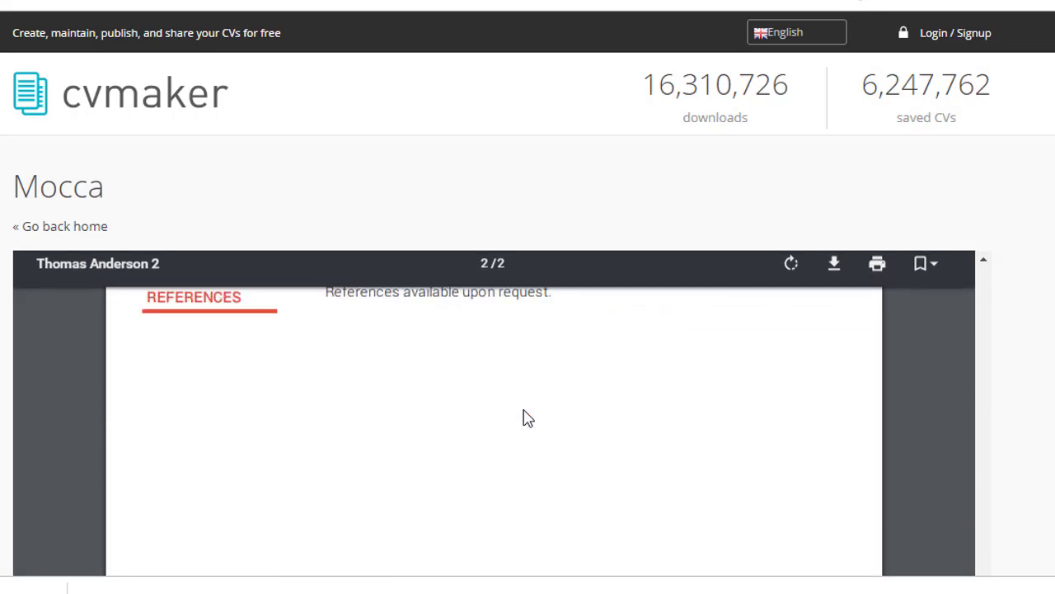
pyautogui.scroll(10, 522, 417)
pyautogui.scroll(5, 523, 417)
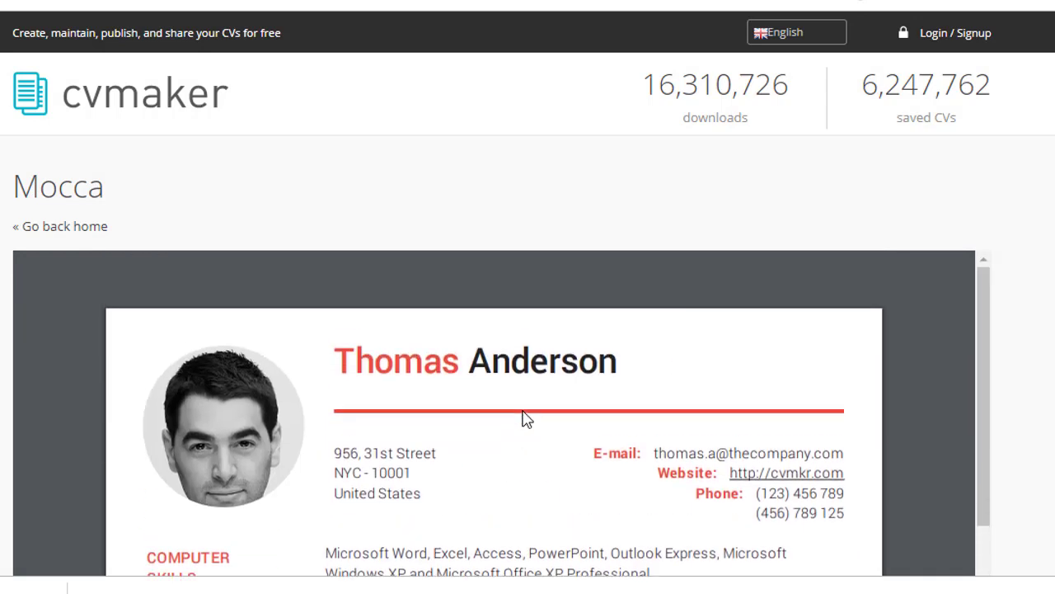
# Return to the cvmaker home page and scroll through the Headline template's two-page sample CV
pyautogui.click(19, 112)
pyautogui.click(277, 177)
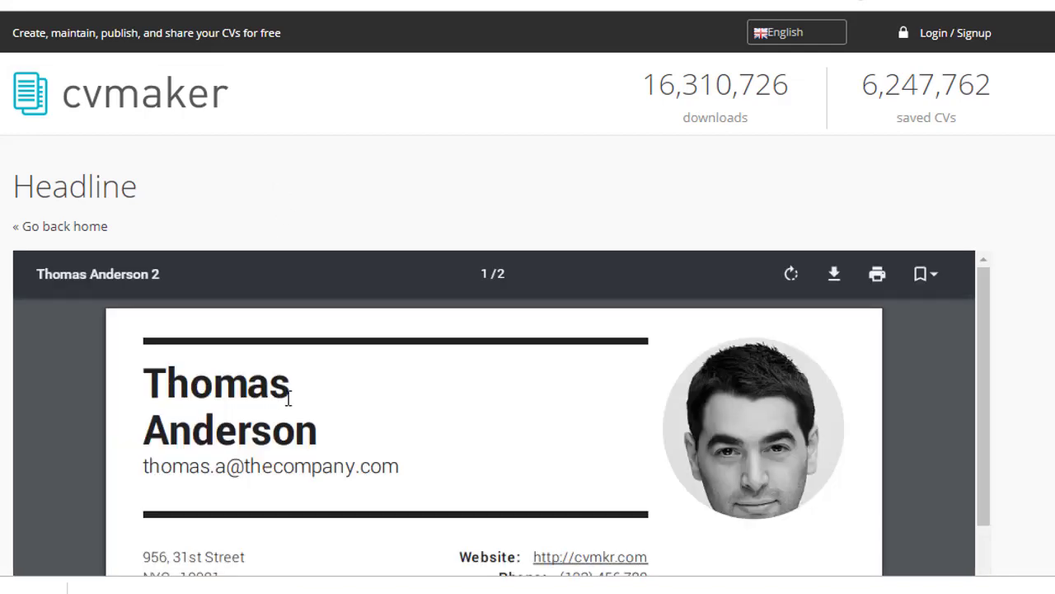
pyautogui.scroll(-10, 478, 462)
pyautogui.scroll(-15, 479, 459)
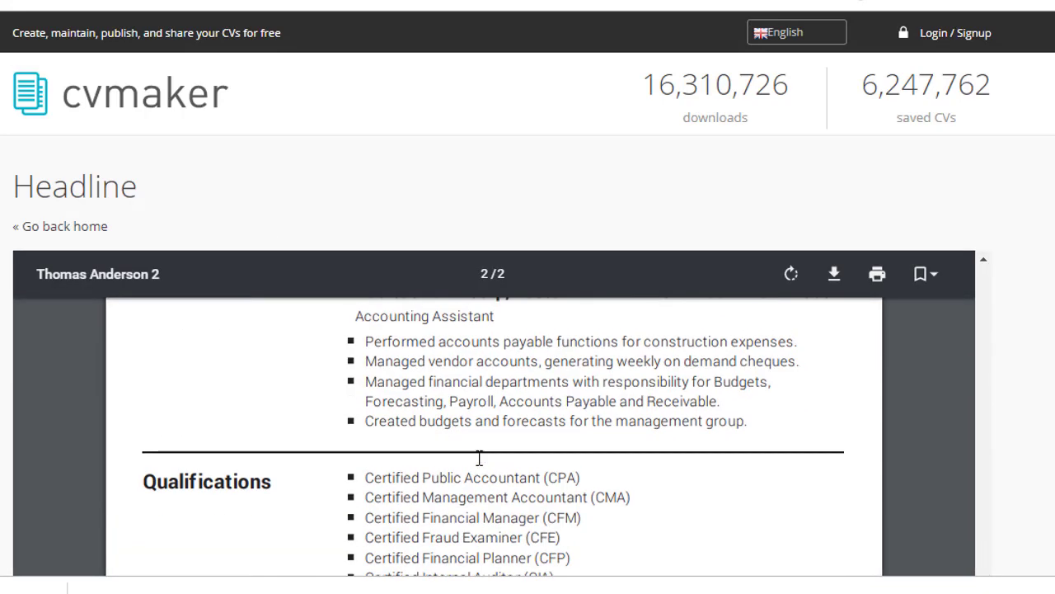
pyautogui.scroll(-3, 479, 459)
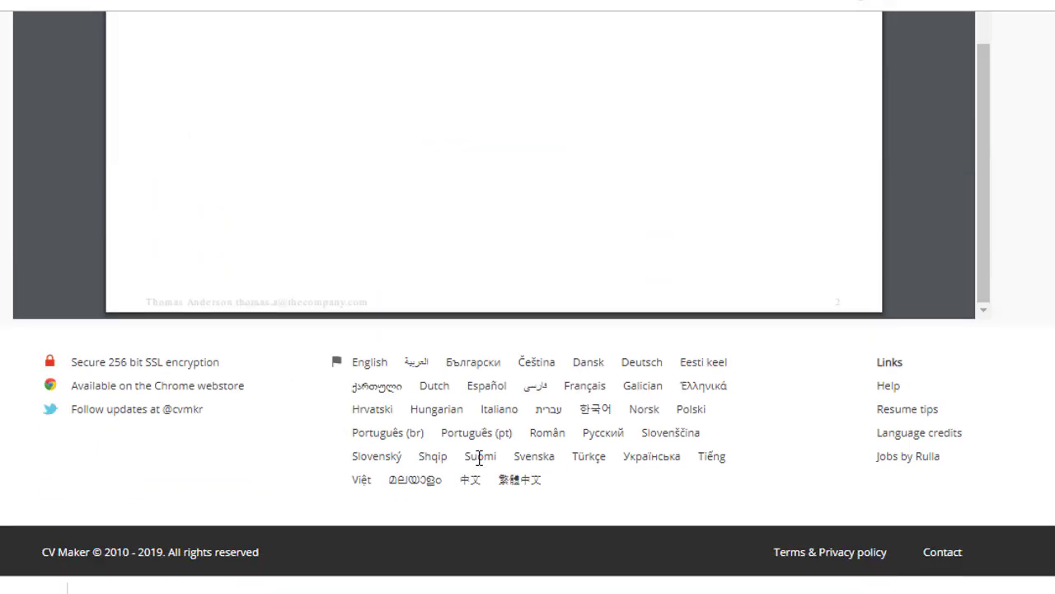
pyautogui.scroll(15, 429, 322)
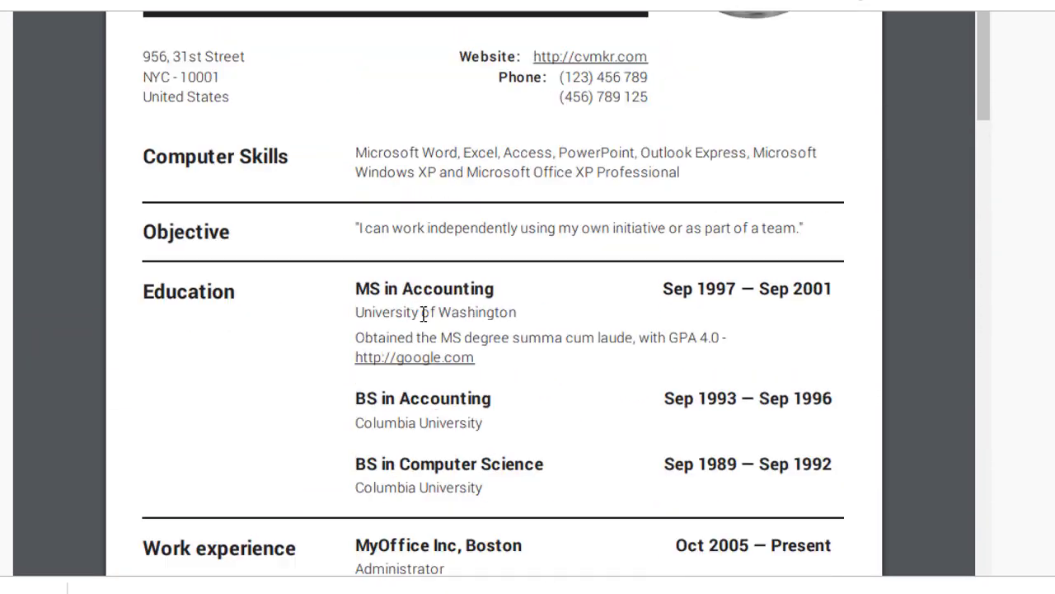
pyautogui.scroll(5, 422, 314)
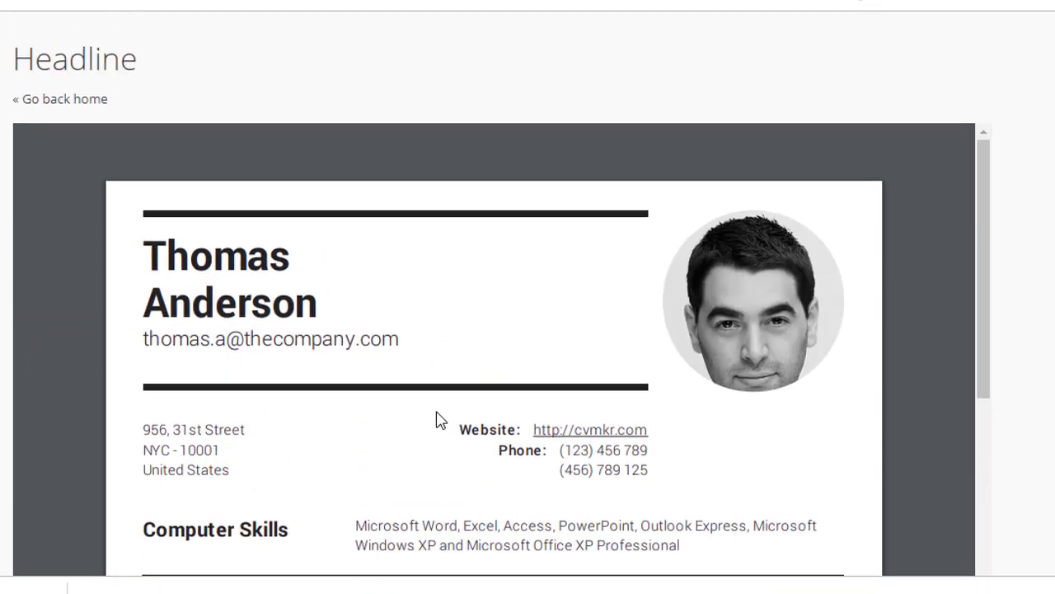